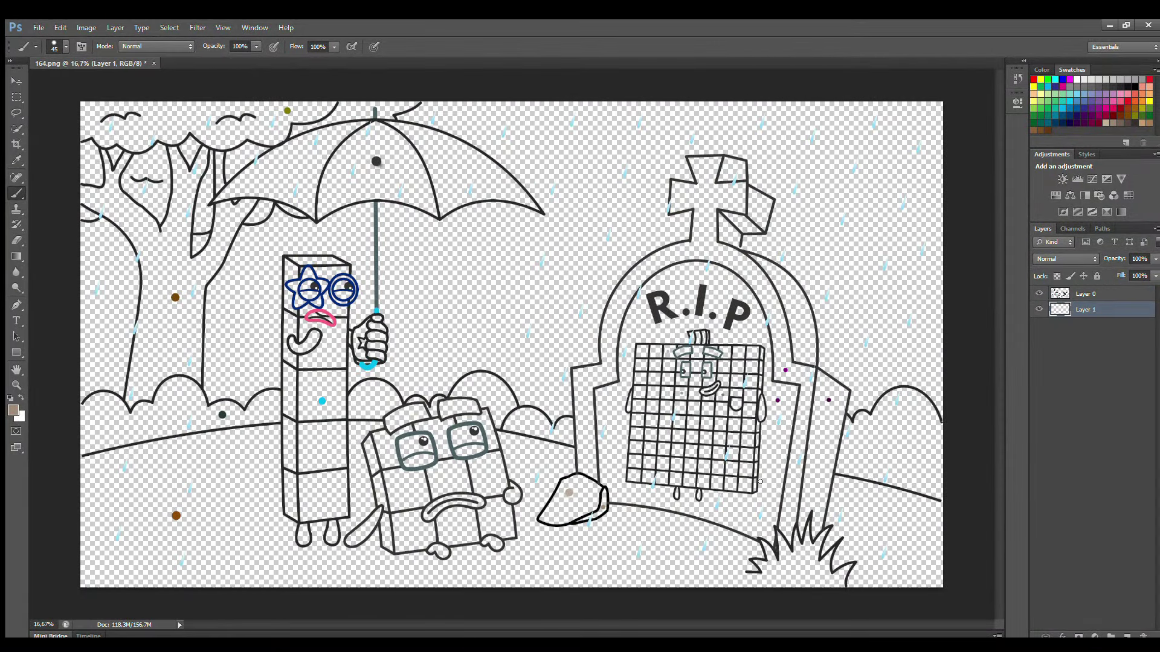
Step: Paint the tombstone character's eyebrows and hair slate grey on Layer 1, sampling the colour from the eyebrow outline
{"action": "scroll", "coordinate": [760, 481], "scroll_direction": "up", "scroll_amount": 4}
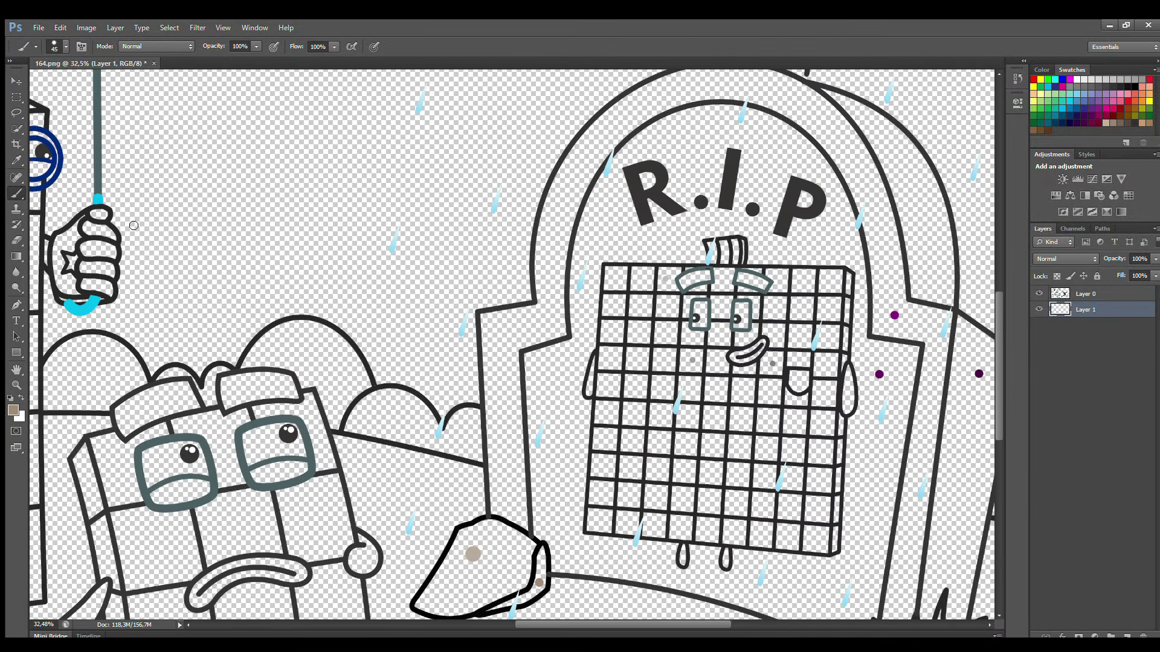
{"action": "left_click", "coordinate": [16, 160]}
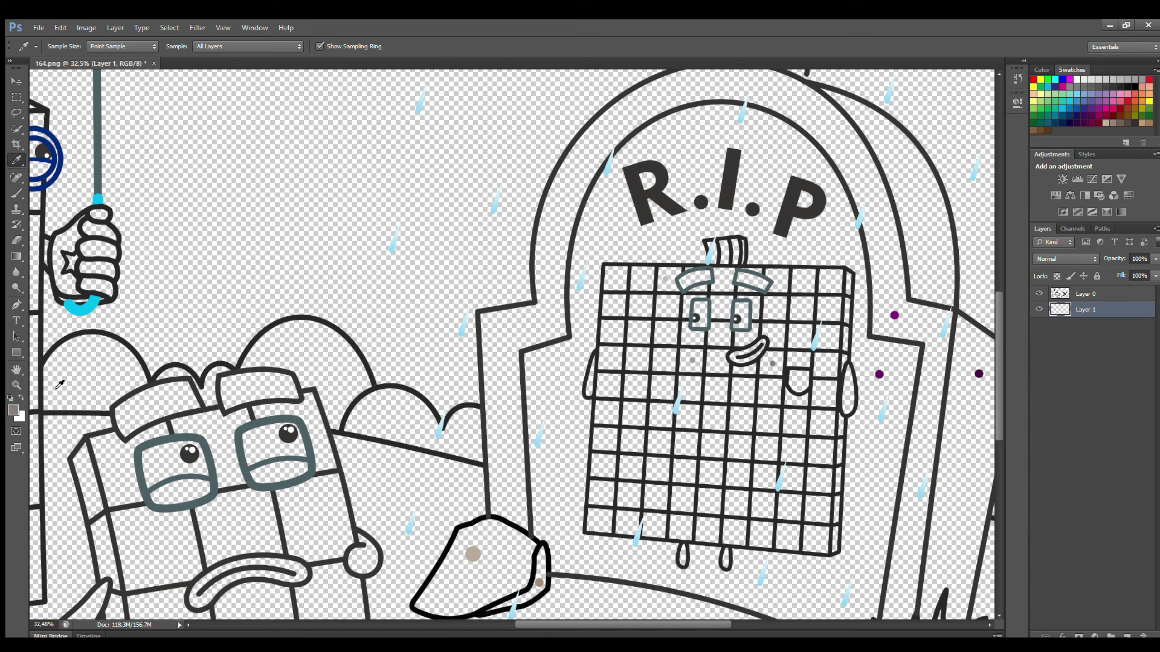
{"action": "key", "text": "b"}
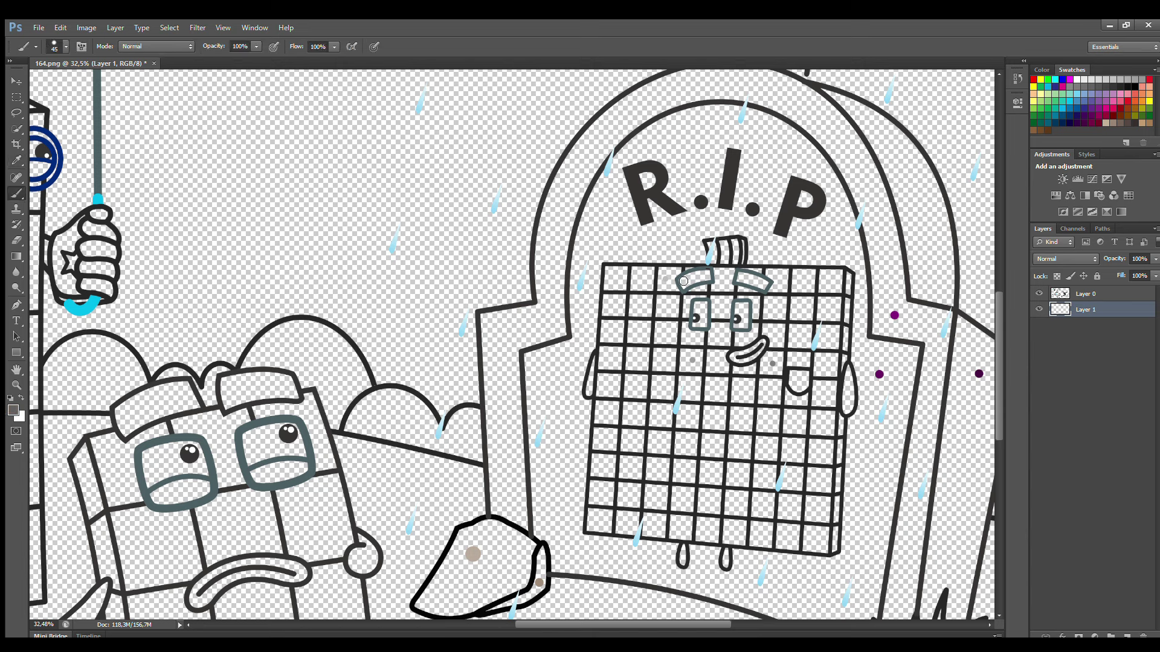
{"action": "left_click", "coordinate": [683, 281], "text": "alt"}
{"action": "left_click_drag", "start_coordinate": [743, 281], "coordinate": [761, 284]}
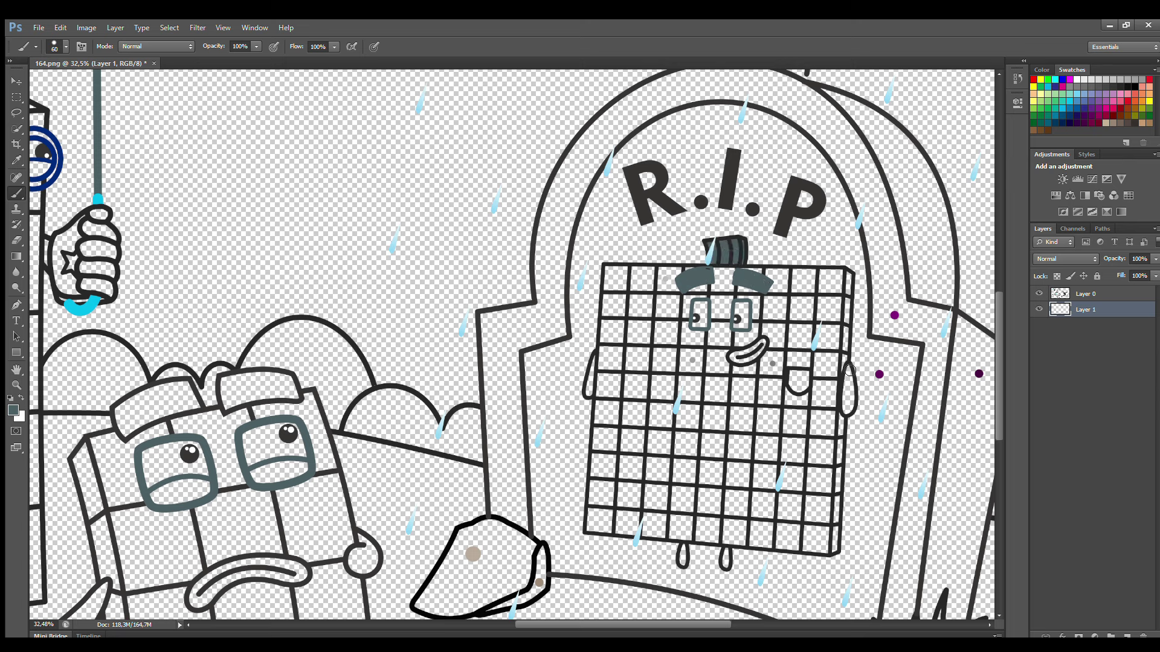
Step: Fill the tombstone character's arms, legs, pocket and mouth with slate grey, and the eyes with white
{"action": "left_click_drag", "start_coordinate": [849, 370], "coordinate": [846, 407]}
{"action": "left_click_drag", "start_coordinate": [593, 359], "coordinate": [589, 393]}
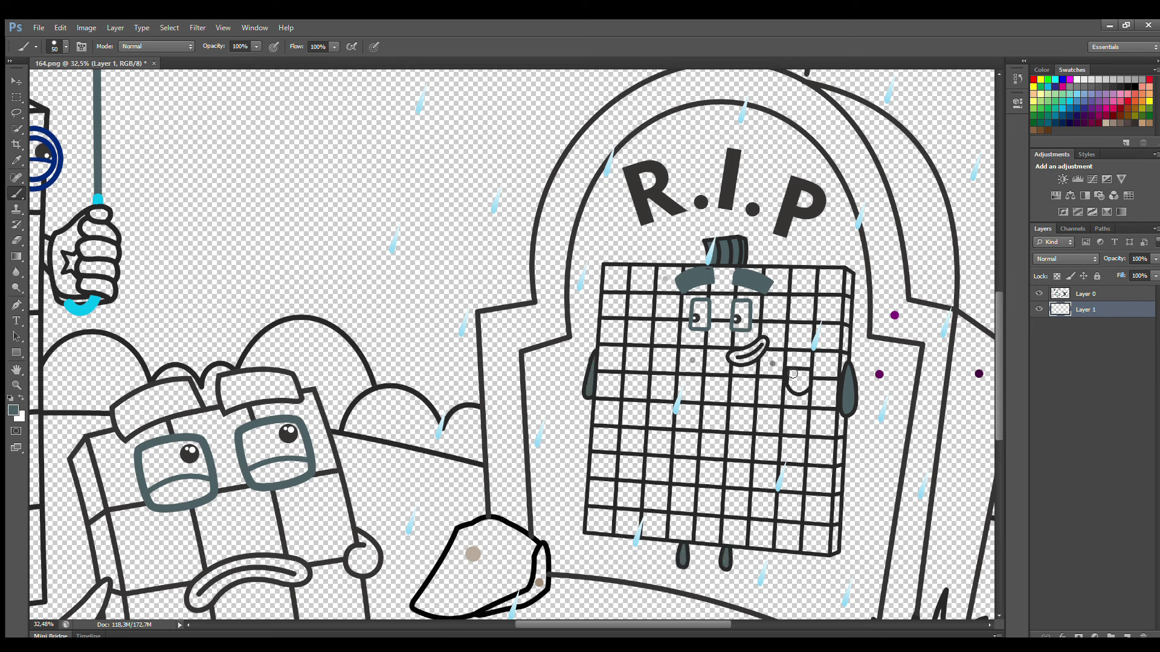
{"action": "left_click_drag", "start_coordinate": [792, 374], "coordinate": [808, 380]}
{"action": "left_click_drag", "start_coordinate": [732, 358], "coordinate": [758, 348]}
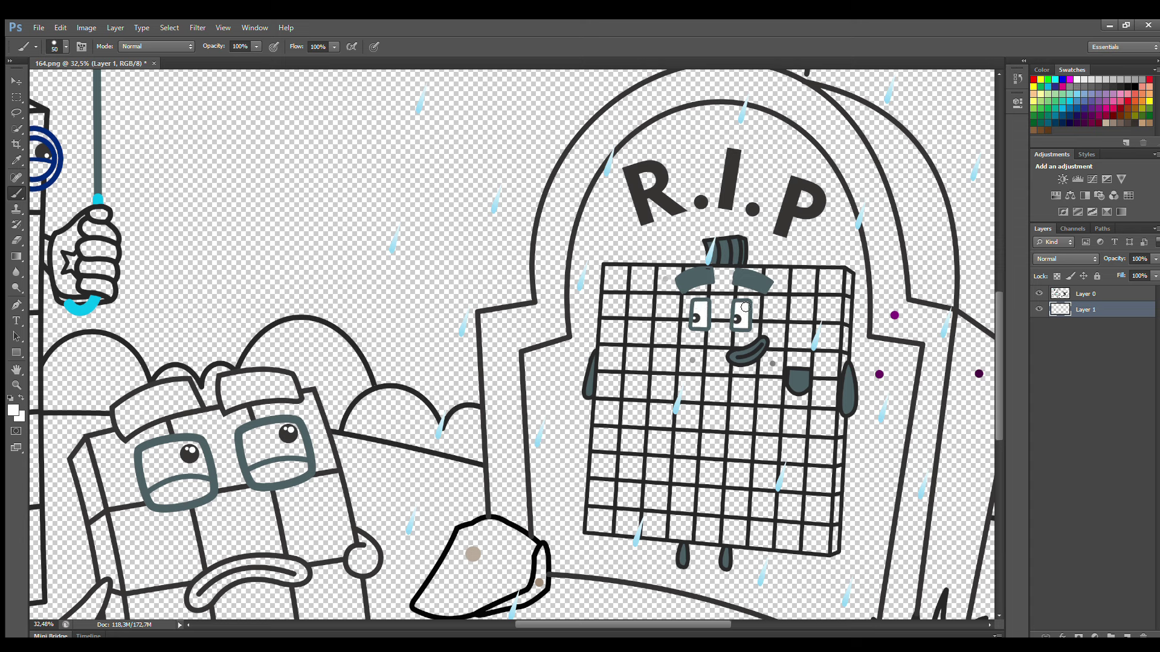
Step: Add a new layer and paint the three leftmost columns of the tombstone character's grid light grey
{"action": "left_click", "coordinate": [1127, 636]}
{"action": "left_click", "coordinate": [16, 160]}
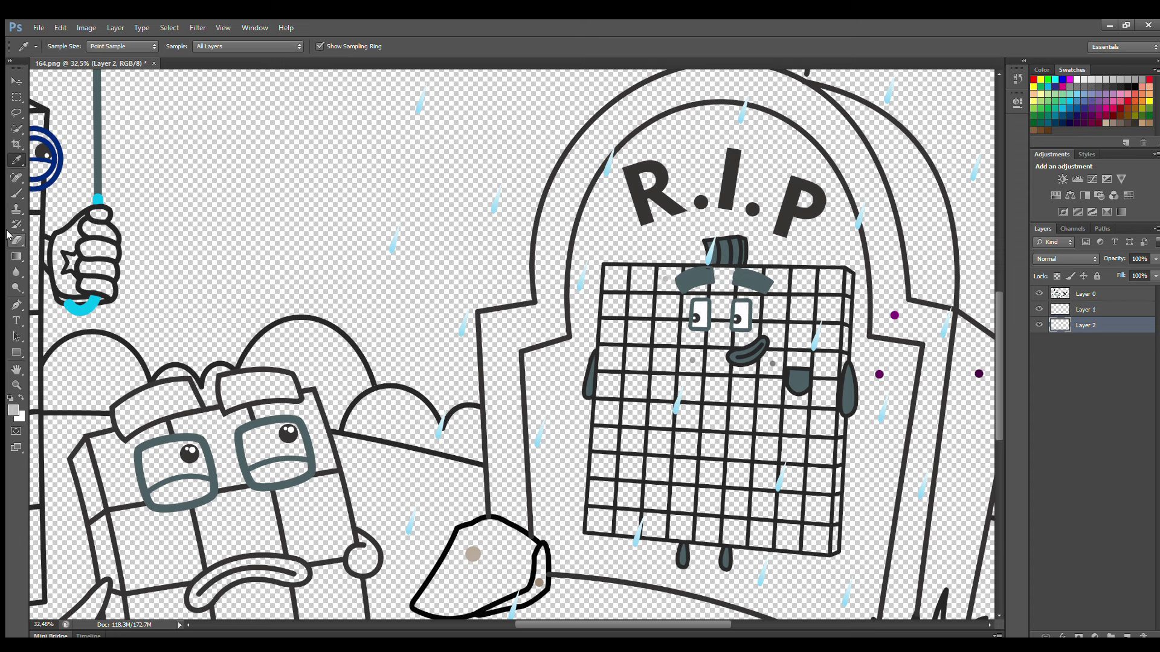
{"action": "key", "text": "b"}
{"action": "left_click_drag", "start_coordinate": [608, 272], "coordinate": [609, 326]}
{"action": "left_click_drag", "start_coordinate": [994, 353], "coordinate": [994, 379]}
{"action": "mouse_move", "coordinate": [608, 236]}
{"action": "left_mouse_down"}
{"action": "mouse_move", "coordinate": [594, 435]}
{"action": "mouse_move", "coordinate": [662, 445]}
{"action": "mouse_move", "coordinate": [671, 181]}
{"action": "mouse_move", "coordinate": [620, 180]}
{"action": "mouse_move", "coordinate": [617, 200]}
{"action": "mouse_move", "coordinate": [632, 202]}
{"action": "mouse_move", "coordinate": [615, 361]}
{"action": "mouse_move", "coordinate": [631, 431]}
{"action": "mouse_move", "coordinate": [661, 342]}
{"action": "mouse_move", "coordinate": [665, 213]}
{"action": "mouse_move", "coordinate": [634, 281]}
{"action": "mouse_move", "coordinate": [656, 307]}
{"action": "mouse_move", "coordinate": [652, 202]}
{"action": "mouse_move", "coordinate": [638, 319]}
{"action": "left_mouse_up"}
{"action": "key", "text": "bracketright"}
{"action": "key", "text": "bracketright"}
Step: Add another layer and paint the three rightmost columns of the tombstone character's grid dark grey
{"action": "key", "text": "ctrl+shift+alt+n"}
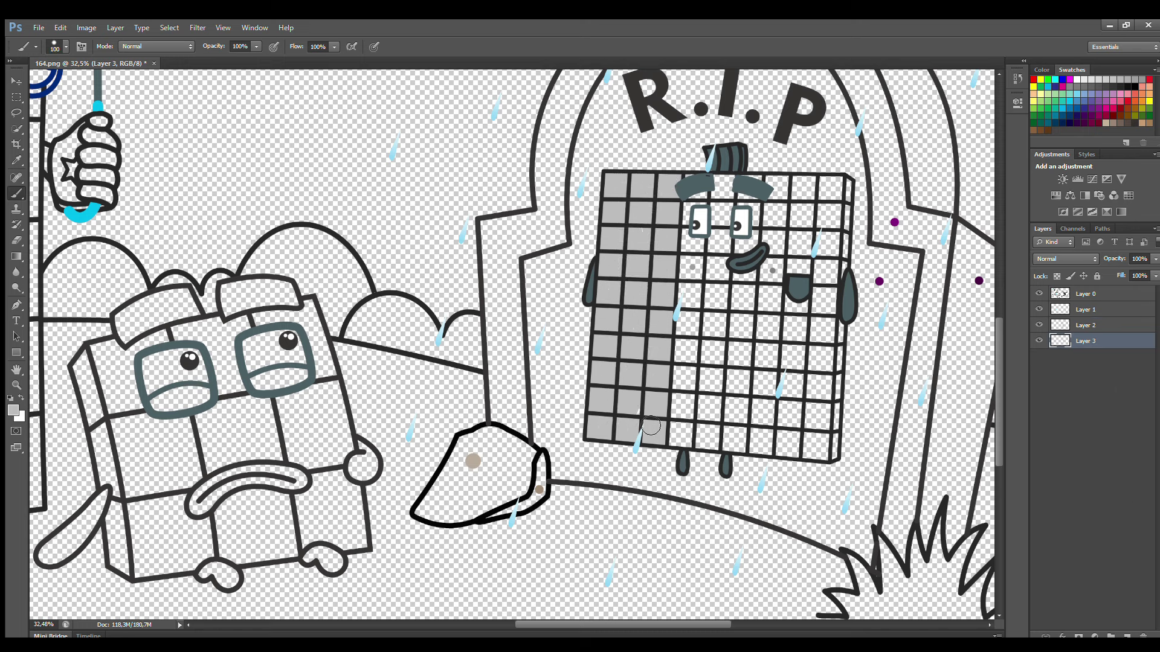
{"action": "mouse_move", "coordinate": [775, 181]}
{"action": "left_mouse_down"}
{"action": "mouse_move", "coordinate": [761, 452]}
{"action": "mouse_move", "coordinate": [827, 460]}
{"action": "mouse_move", "coordinate": [841, 191]}
{"action": "mouse_move", "coordinate": [794, 189]}
{"action": "mouse_move", "coordinate": [789, 207]}
{"action": "mouse_move", "coordinate": [774, 352]}
{"action": "mouse_move", "coordinate": [783, 352]}
{"action": "mouse_move", "coordinate": [783, 441]}
{"action": "mouse_move", "coordinate": [816, 409]}
{"action": "mouse_move", "coordinate": [826, 232]}
{"action": "mouse_move", "coordinate": [805, 236]}
{"action": "mouse_move", "coordinate": [800, 296]}
{"action": "left_mouse_up"}
{"action": "key", "text": "bracketright"}
{"action": "key", "text": "bracketright"}
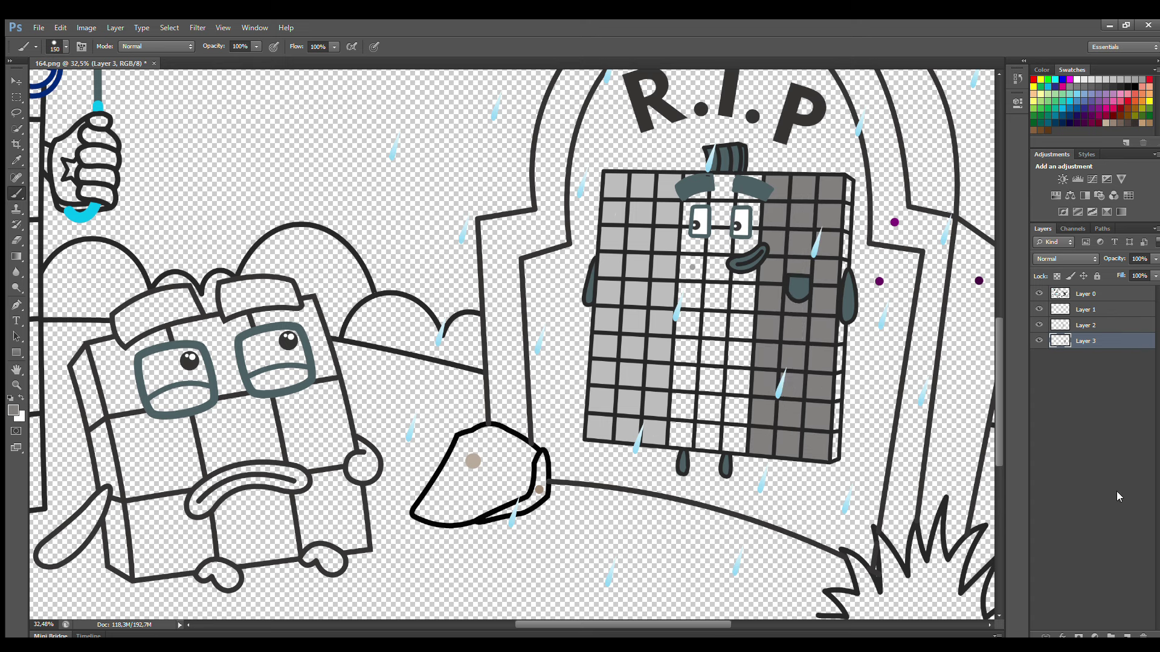
Step: Add a new layer and paint the middle columns of the tombstone character's grid medium grey
{"action": "left_click", "coordinate": [1125, 635]}
{"action": "key", "text": "i"}
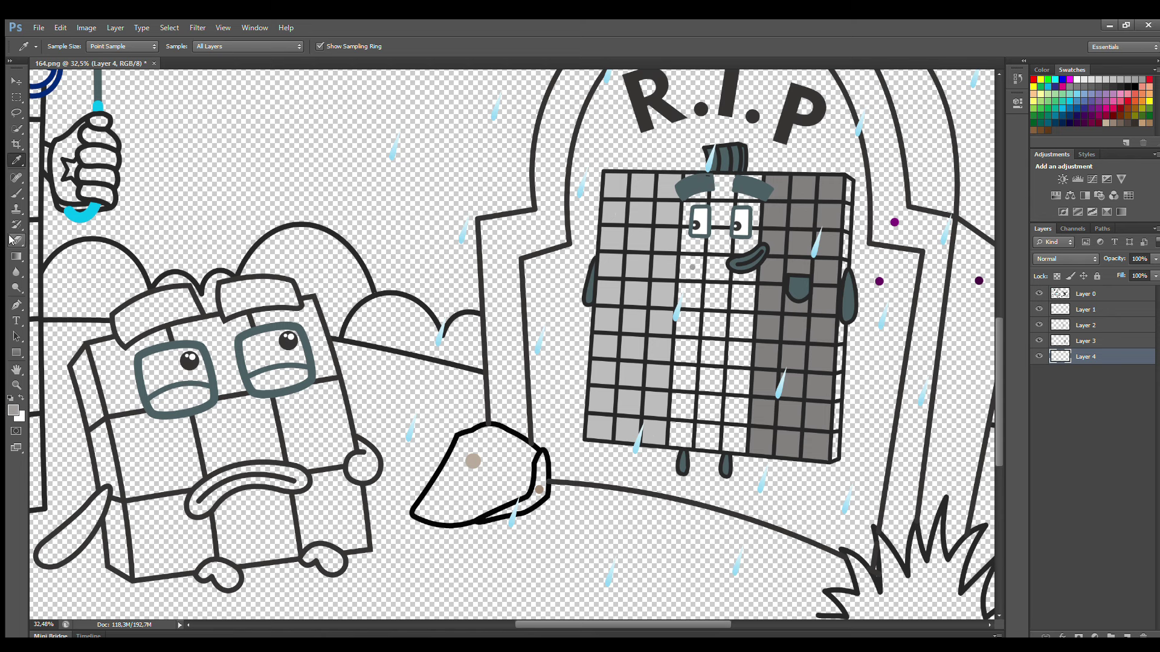
{"action": "left_click", "coordinate": [16, 193]}
{"action": "mouse_move", "coordinate": [687, 200]}
{"action": "left_mouse_down"}
{"action": "mouse_move", "coordinate": [685, 445]}
{"action": "mouse_move", "coordinate": [752, 451]}
{"action": "mouse_move", "coordinate": [770, 203]}
{"action": "mouse_move", "coordinate": [718, 204]}
{"action": "mouse_move", "coordinate": [703, 421]}
{"action": "mouse_move", "coordinate": [727, 218]}
{"action": "mouse_move", "coordinate": [736, 425]}
{"action": "left_mouse_up"}
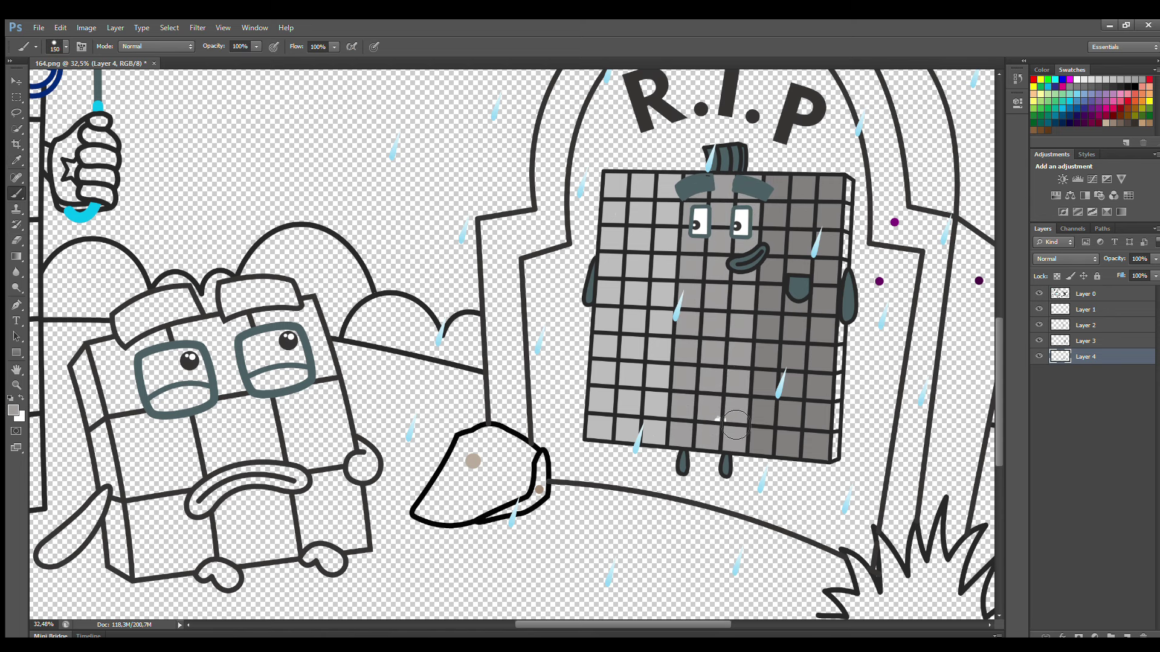
Step: Sample the dark grey of the grid and paint the narrow right side face of the tombstone character with an 80 px brush
{"action": "key", "text": "i"}
{"action": "left_click", "coordinate": [779, 234]}
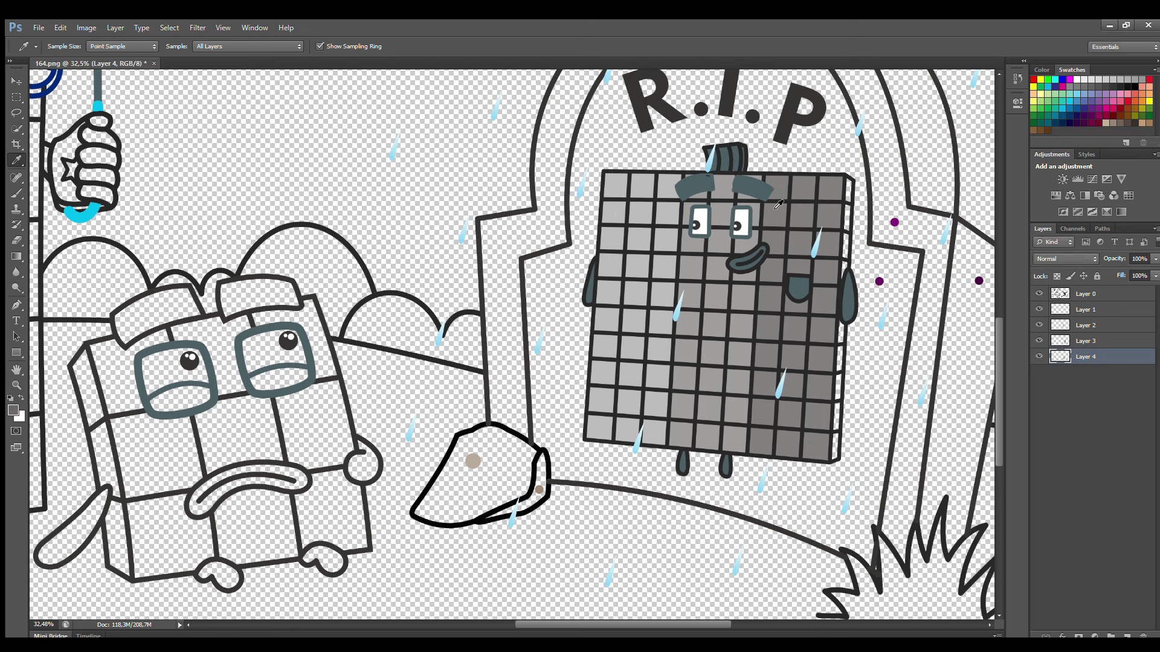
{"action": "key", "text": "b"}
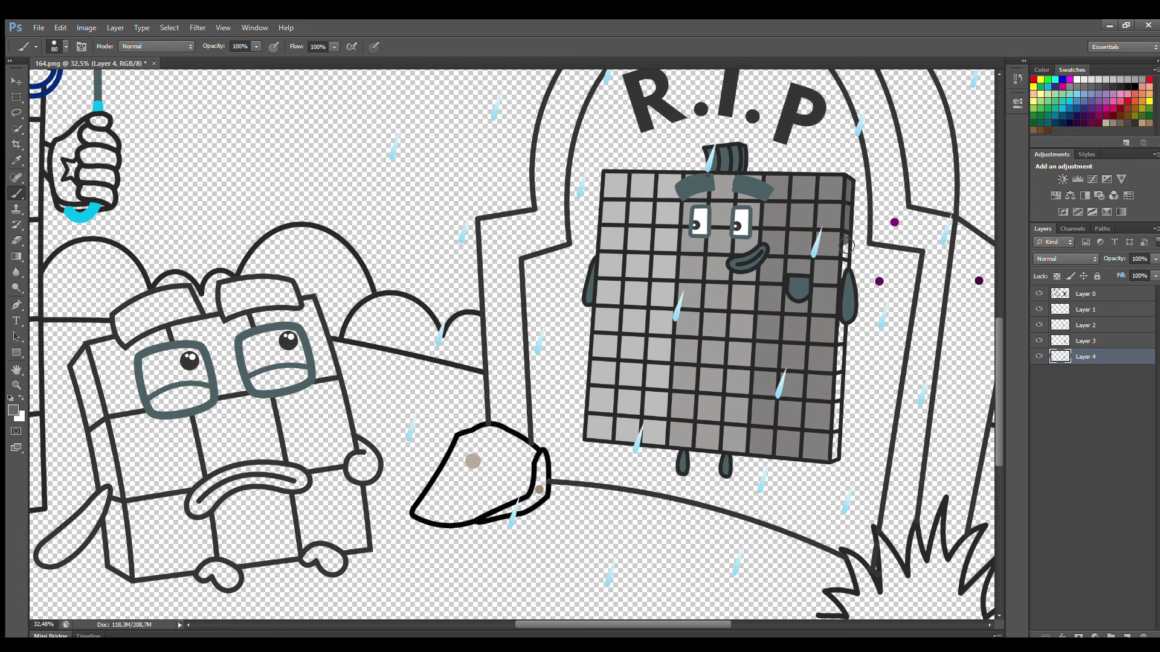
Step: Paint the rock's front face light beige on Layer 1 and its side face darker brown on Layer 2
{"action": "key", "text": "alt+bracketright"}
{"action": "key", "text": "alt+bracketright"}
{"action": "key", "text": "alt+bracketright"}
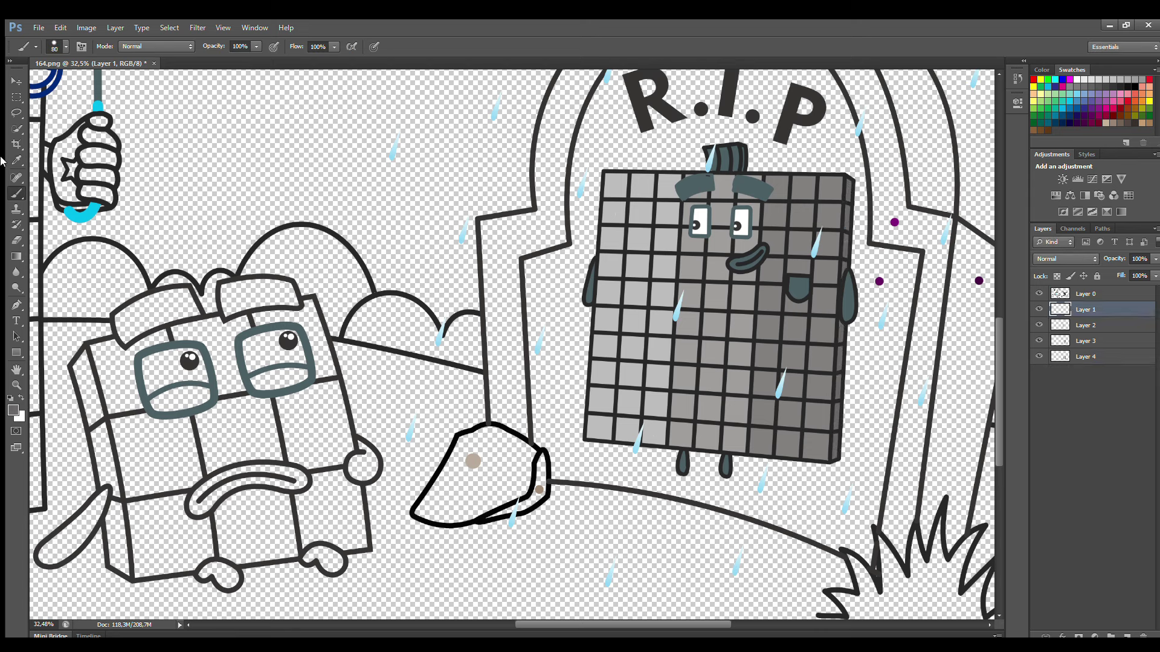
{"action": "left_click", "coordinate": [473, 461], "text": "alt"}
{"action": "mouse_move", "coordinate": [417, 514]}
{"action": "left_mouse_down"}
{"action": "mouse_move", "coordinate": [473, 443]}
{"action": "mouse_move", "coordinate": [504, 436]}
{"action": "mouse_move", "coordinate": [531, 456]}
{"action": "mouse_move", "coordinate": [527, 482]}
{"action": "mouse_move", "coordinate": [494, 508]}
{"action": "mouse_move", "coordinate": [449, 519]}
{"action": "mouse_move", "coordinate": [460, 470]}
{"action": "mouse_move", "coordinate": [507, 459]}
{"action": "mouse_move", "coordinate": [469, 484]}
{"action": "mouse_move", "coordinate": [510, 485]}
{"action": "mouse_move", "coordinate": [487, 510]}
{"action": "mouse_move", "coordinate": [532, 504]}
{"action": "mouse_move", "coordinate": [540, 469]}
{"action": "left_mouse_up"}
{"action": "key", "text": "alt+bracketleft"}
{"action": "left_click", "coordinate": [529, 493], "text": "alt"}
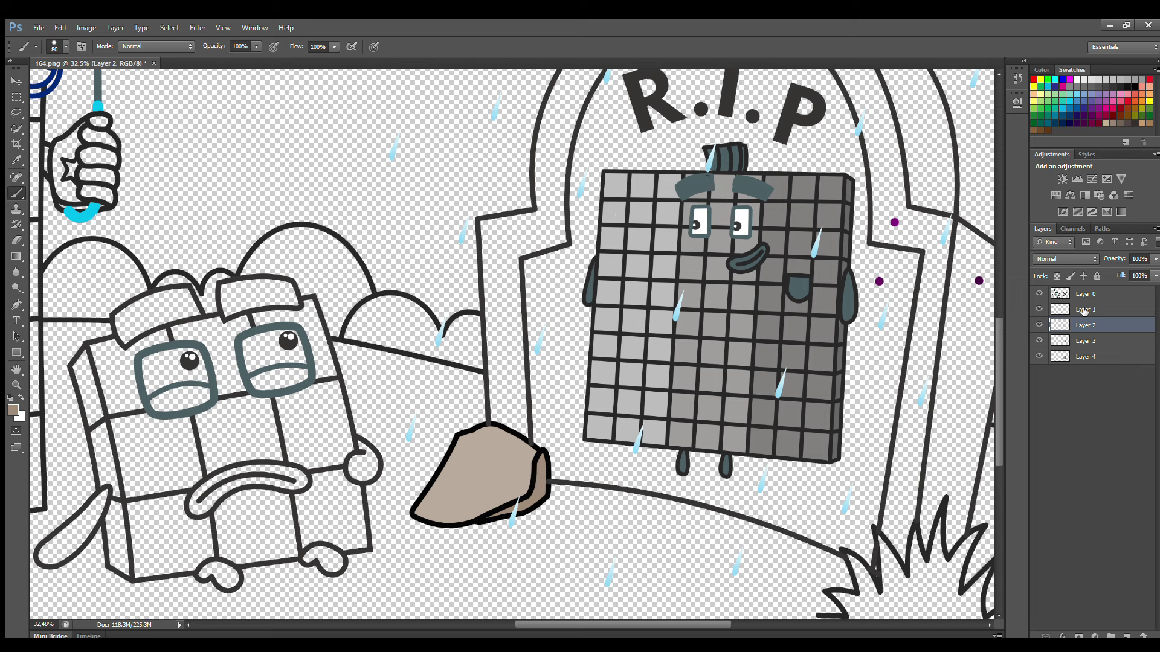
Step: Paint light-blue tears under both eyes of the crying block character on Layer 0 with a 45 px brush at 71% opacity
{"action": "left_click", "coordinate": [1086, 294]}
{"action": "left_click", "coordinate": [1078, 95]}
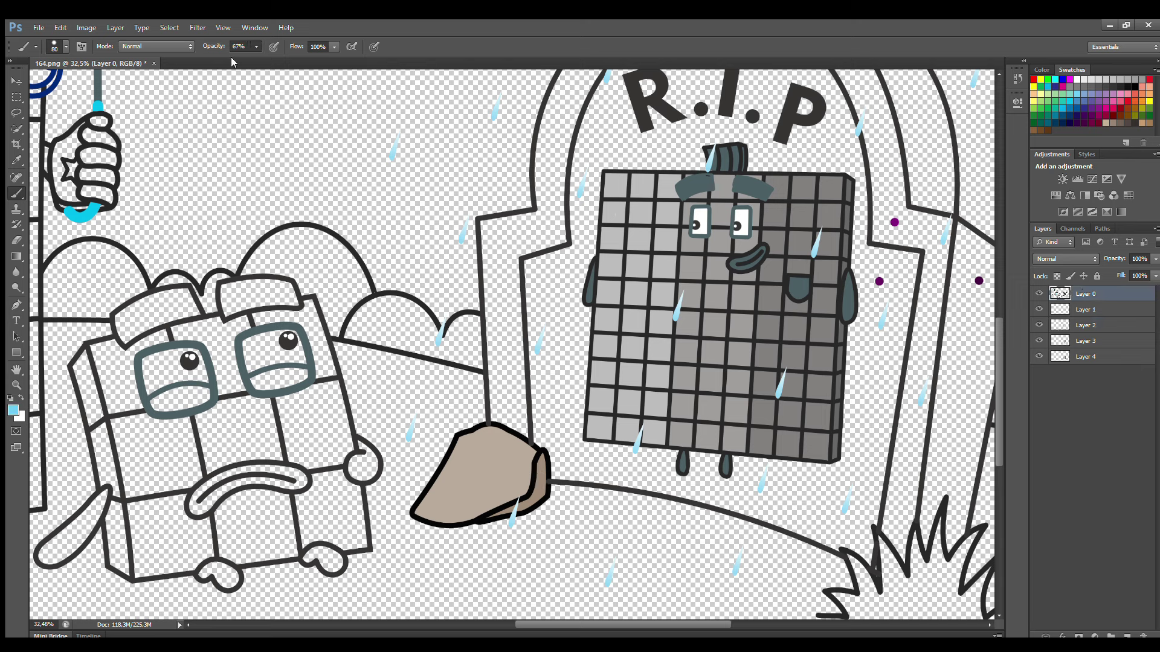
{"action": "key", "text": "bracketleft"}
{"action": "key", "text": "bracketleft"}
{"action": "key", "text": "bracketleft"}
{"action": "key", "text": "bracketleft"}
{"action": "mouse_move", "coordinate": [171, 402]}
{"action": "left_mouse_down"}
{"action": "mouse_move", "coordinate": [208, 406]}
{"action": "mouse_move", "coordinate": [172, 384]}
{"action": "mouse_move", "coordinate": [212, 396]}
{"action": "left_mouse_up"}
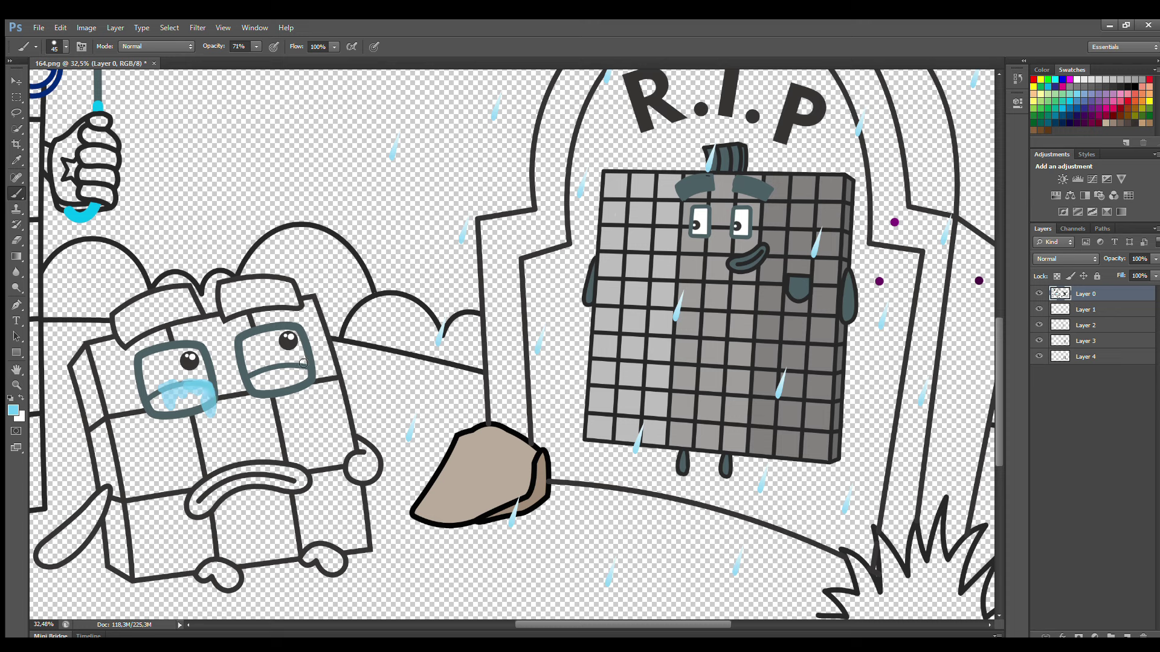
{"action": "mouse_move", "coordinate": [276, 372]}
{"action": "left_mouse_down"}
{"action": "mouse_move", "coordinate": [314, 368]}
{"action": "mouse_move", "coordinate": [260, 377]}
{"action": "mouse_move", "coordinate": [284, 398]}
{"action": "left_mouse_up"}
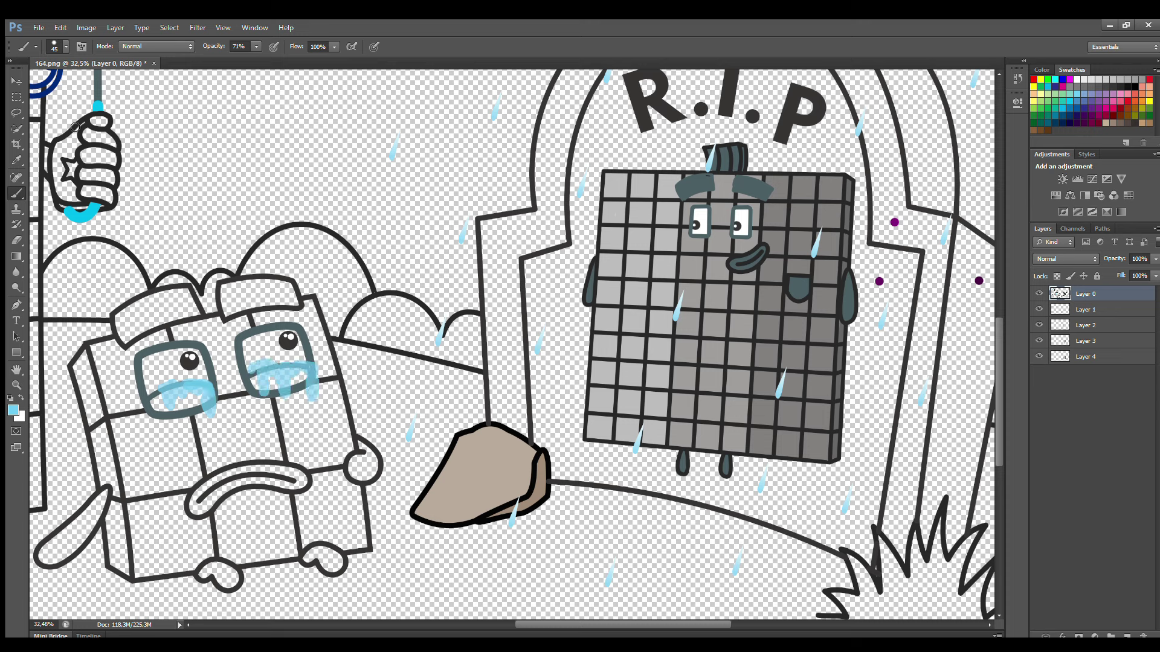
Step: Fill the whites of the crying block character's eyes on Layer 1 at 100% opacity
{"action": "left_click", "coordinate": [1086, 311]}
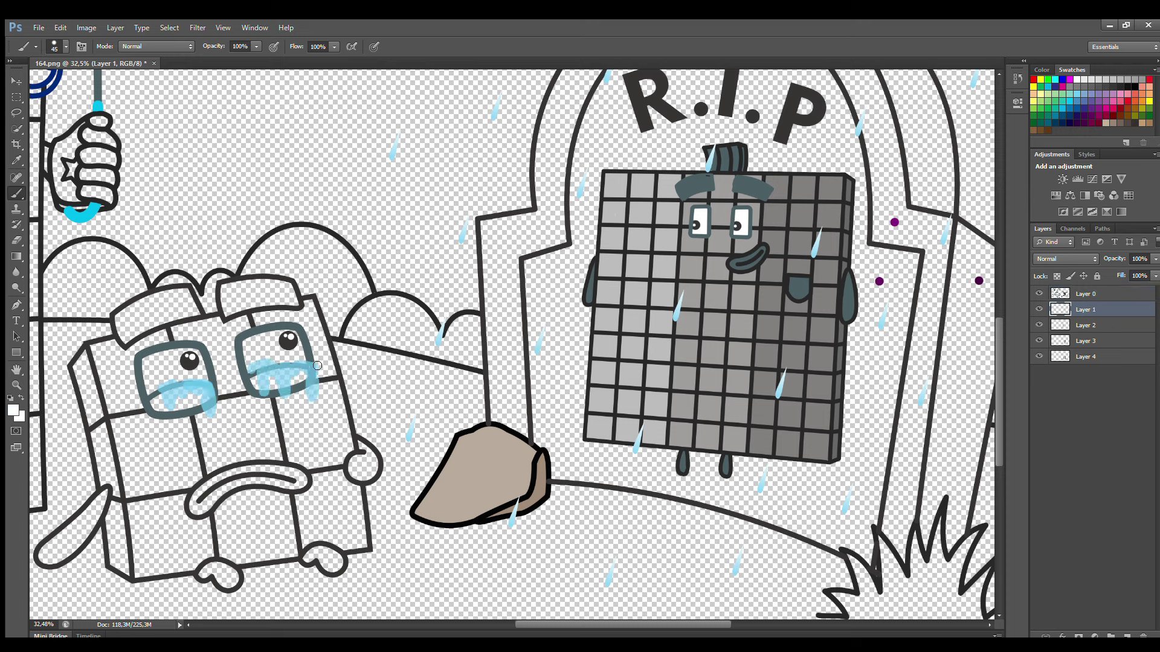
{"action": "key", "text": "bracketright"}
{"action": "mouse_move", "coordinate": [144, 379]}
{"action": "left_mouse_down"}
{"action": "mouse_move", "coordinate": [205, 381]}
{"action": "mouse_move", "coordinate": [181, 362]}
{"action": "mouse_move", "coordinate": [296, 346]}
{"action": "mouse_move", "coordinate": [268, 342]}
{"action": "left_mouse_up"}
Step: Paint the crying block character's eyebrows, right hand and frowning mouth dark slate
{"action": "left_click", "coordinate": [17, 160]}
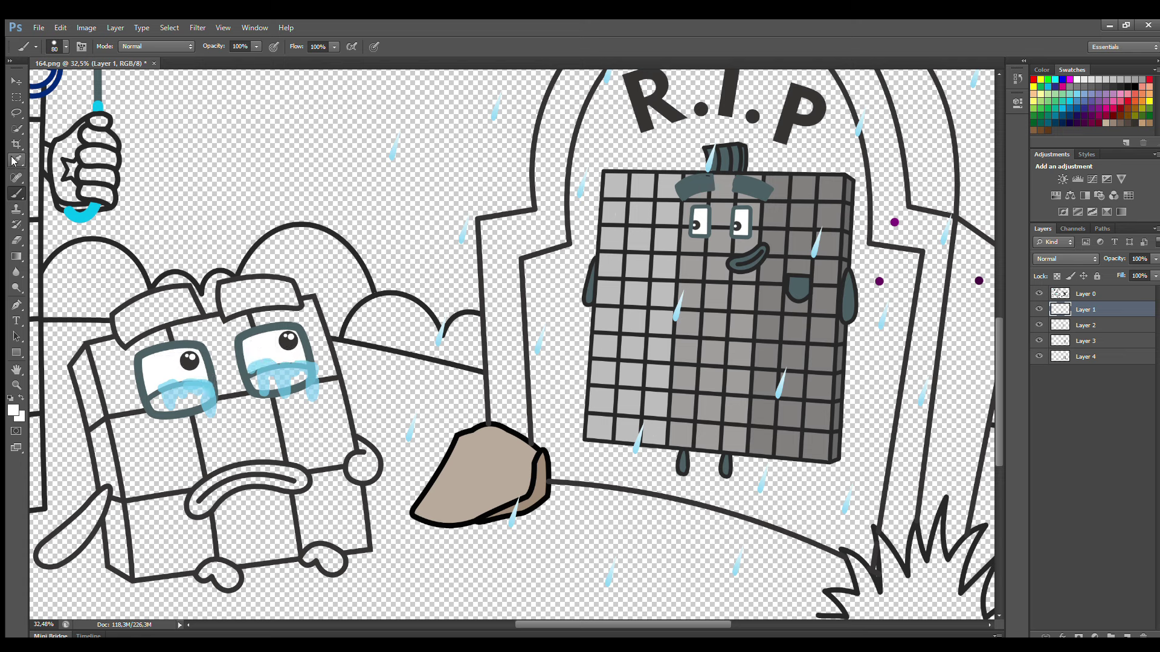
{"action": "left_click", "coordinate": [97, 379]}
{"action": "key", "text": "b"}
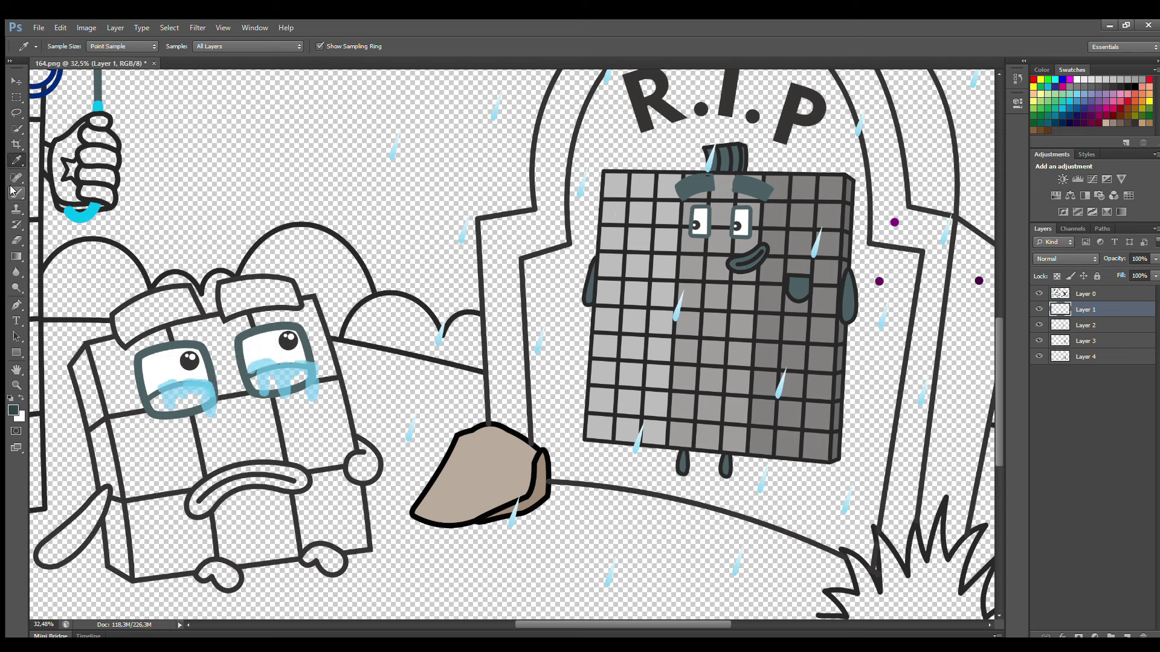
{"action": "mouse_move", "coordinate": [118, 327]}
{"action": "left_mouse_down"}
{"action": "mouse_move", "coordinate": [198, 317]}
{"action": "mouse_move", "coordinate": [190, 298]}
{"action": "mouse_move", "coordinate": [143, 307]}
{"action": "mouse_move", "coordinate": [185, 305]}
{"action": "mouse_move", "coordinate": [125, 327]}
{"action": "mouse_move", "coordinate": [294, 305]}
{"action": "mouse_move", "coordinate": [271, 290]}
{"action": "mouse_move", "coordinate": [236, 297]}
{"action": "mouse_move", "coordinate": [279, 288]}
{"action": "left_mouse_up"}
{"action": "left_click_drag", "start_coordinate": [361, 445], "coordinate": [367, 465]}
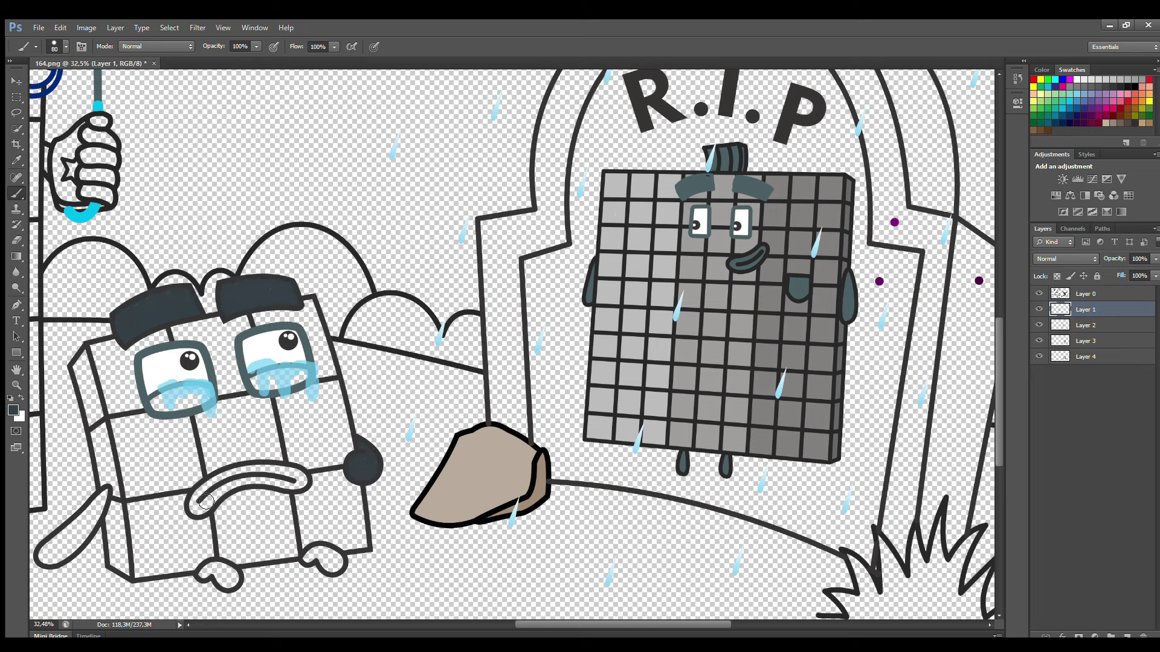
{"action": "mouse_move", "coordinate": [206, 501]}
{"action": "left_mouse_down"}
{"action": "mouse_move", "coordinate": [235, 479]}
{"action": "mouse_move", "coordinate": [297, 477]}
{"action": "mouse_move", "coordinate": [303, 489]}
{"action": "mouse_move", "coordinate": [253, 484]}
{"action": "mouse_move", "coordinate": [213, 502]}
{"action": "left_mouse_up"}
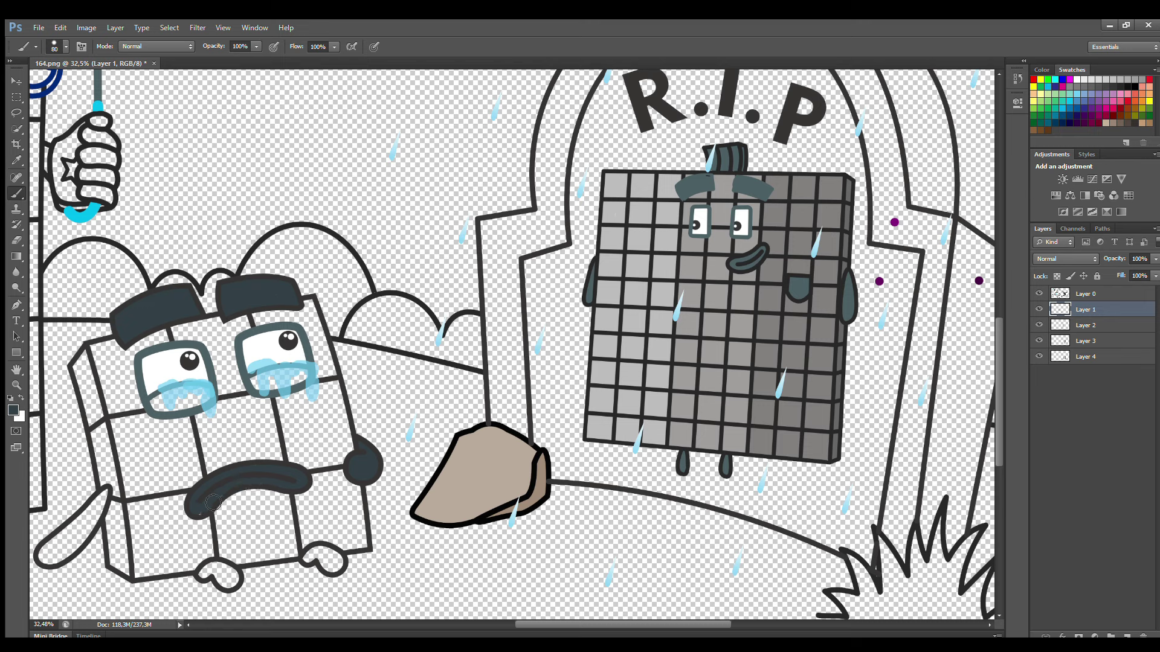
Step: Fill the crying block character's two feet and left arm with the same dark slate
{"action": "left_click_drag", "start_coordinate": [309, 554], "coordinate": [339, 570]}
{"action": "left_click_drag", "start_coordinate": [204, 574], "coordinate": [234, 587]}
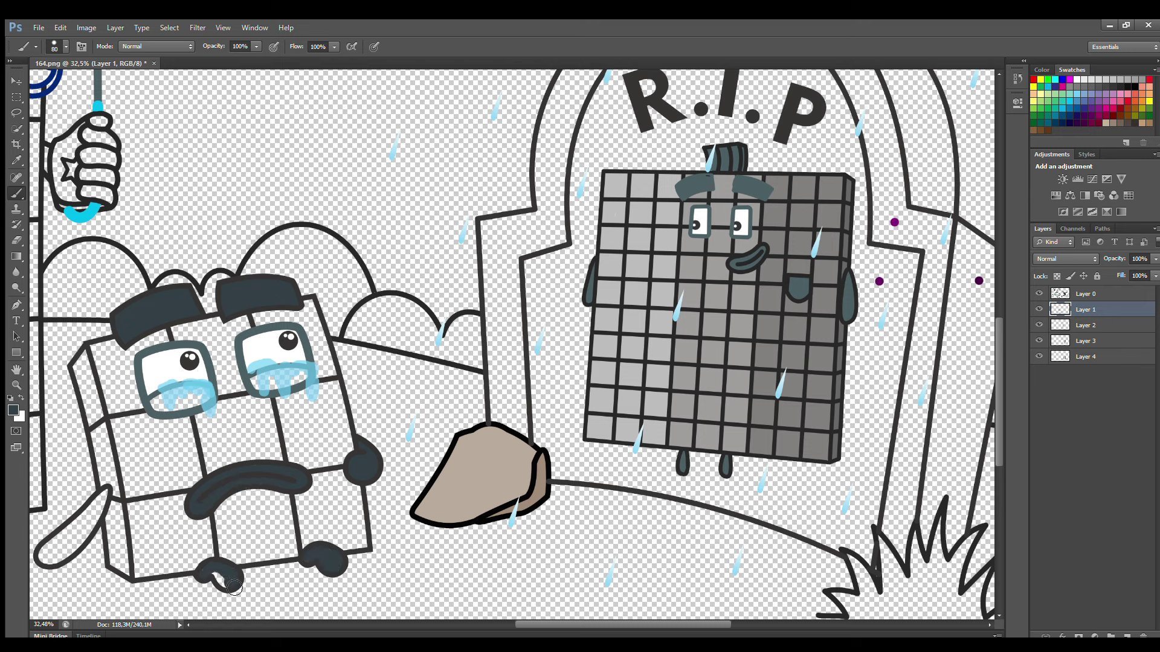
{"action": "mouse_move", "coordinate": [111, 509]}
{"action": "left_mouse_down"}
{"action": "mouse_move", "coordinate": [47, 561]}
{"action": "mouse_move", "coordinate": [98, 511]}
{"action": "left_mouse_up"}
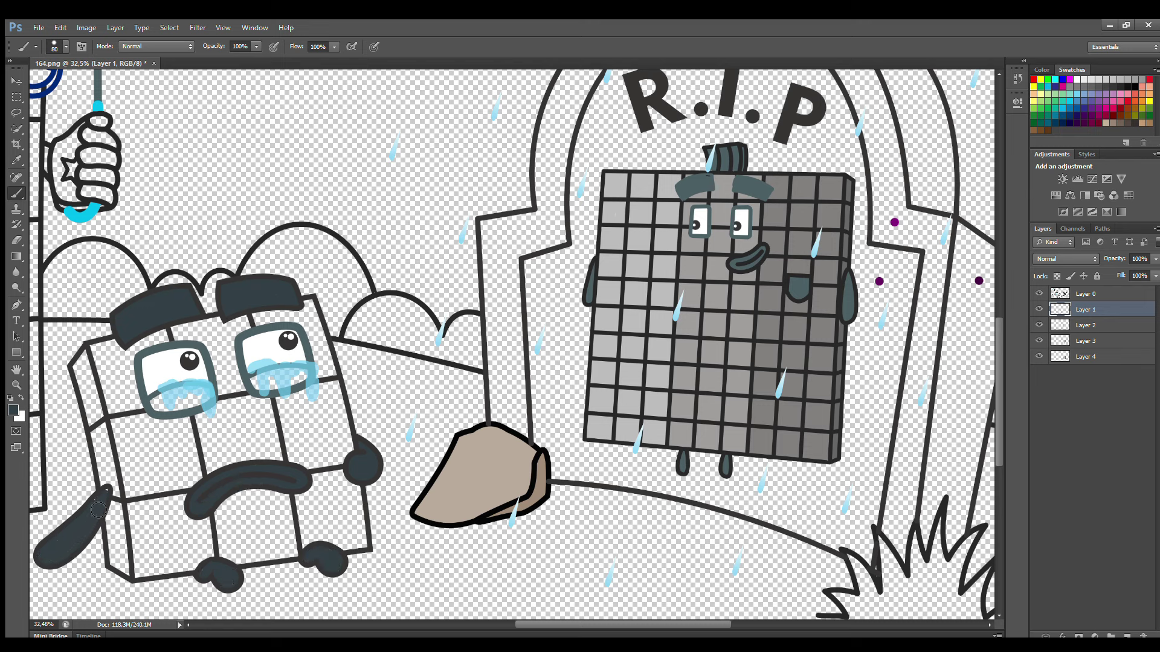
Step: Paint the crying block character's lower eyelids slate grey on Layer 2
{"action": "key", "text": "i"}
{"action": "left_click", "coordinate": [1085, 325]}
{"action": "key", "text": "b"}
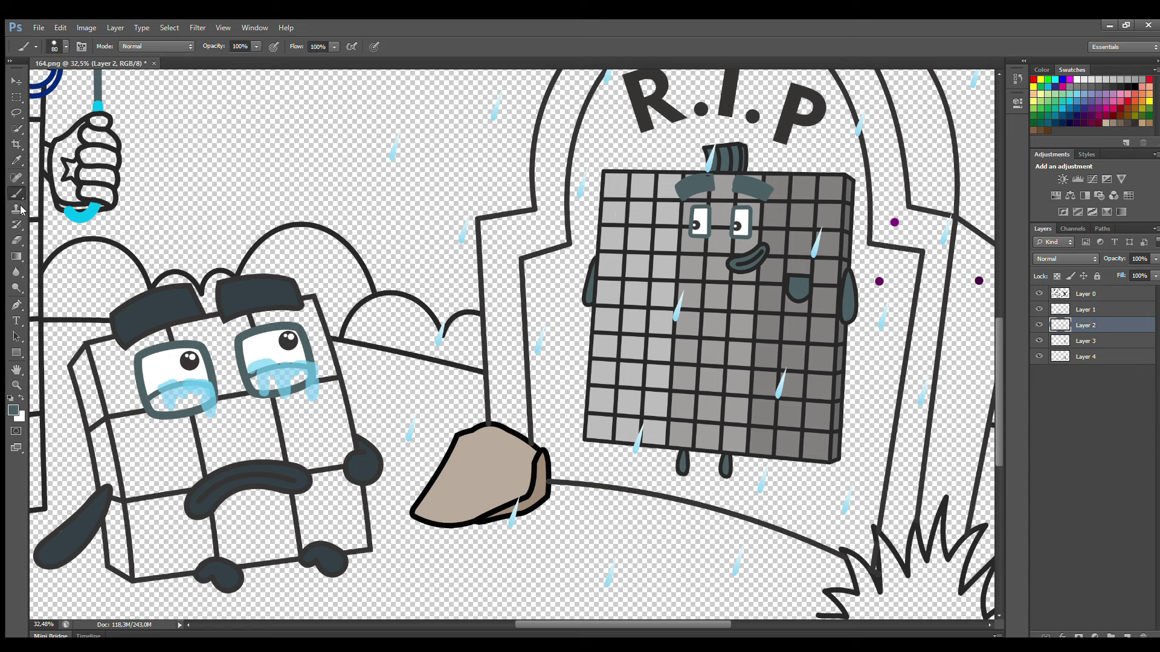
{"action": "mouse_move", "coordinate": [154, 403]}
{"action": "left_mouse_down"}
{"action": "mouse_move", "coordinate": [200, 395]}
{"action": "mouse_move", "coordinate": [170, 406]}
{"action": "left_mouse_up"}
{"action": "left_click_drag", "start_coordinate": [248, 395], "coordinate": [265, 380]}
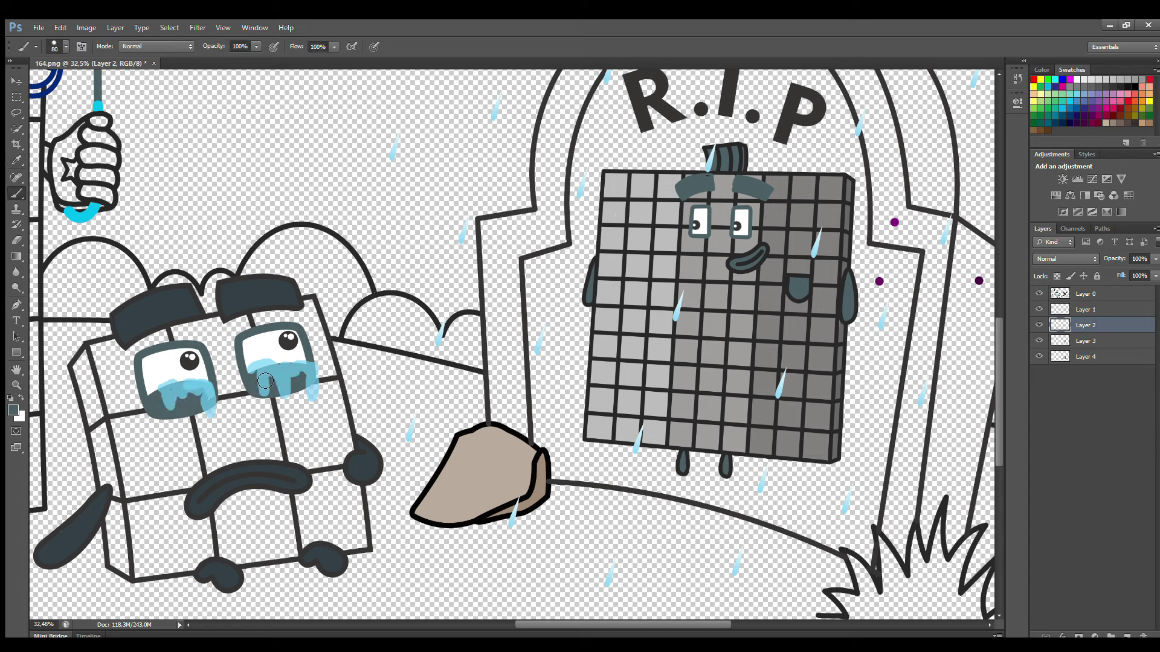
Step: Paint the bottom row of the crying character's blocks medium grey on Layer 3, undoing the stray stroke on the upper side face
{"action": "left_click", "coordinate": [1086, 341]}
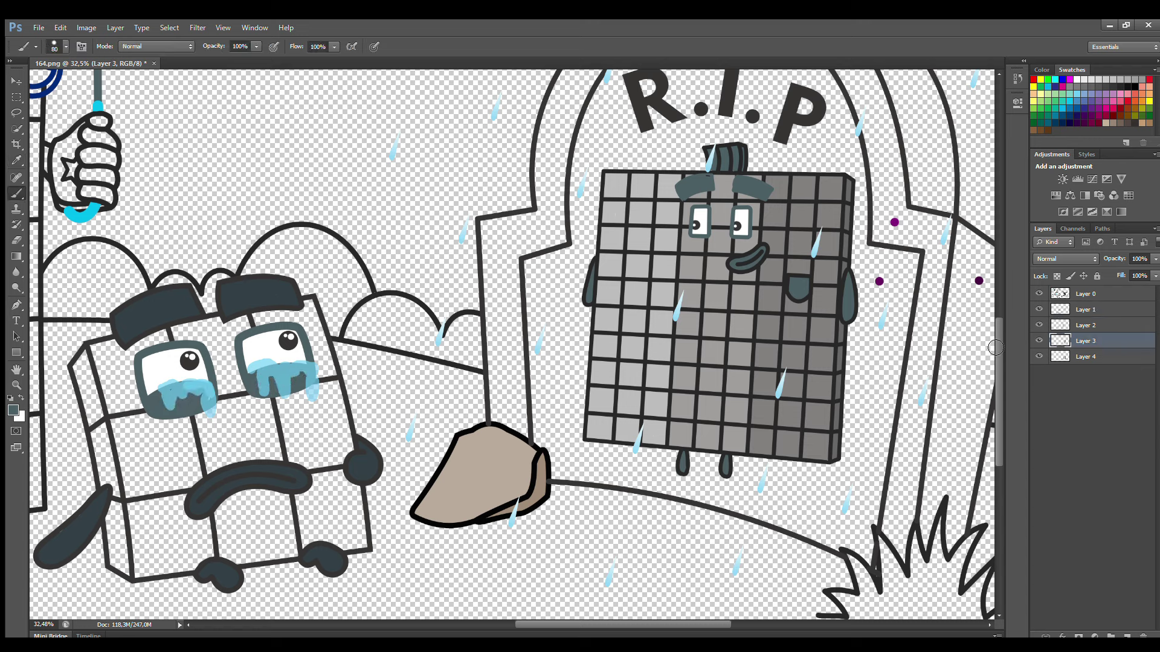
{"action": "key", "text": "i"}
{"action": "left_click", "coordinate": [726, 268]}
{"action": "key", "text": "b"}
{"action": "left_click_drag", "start_coordinate": [100, 348], "coordinate": [118, 406]}
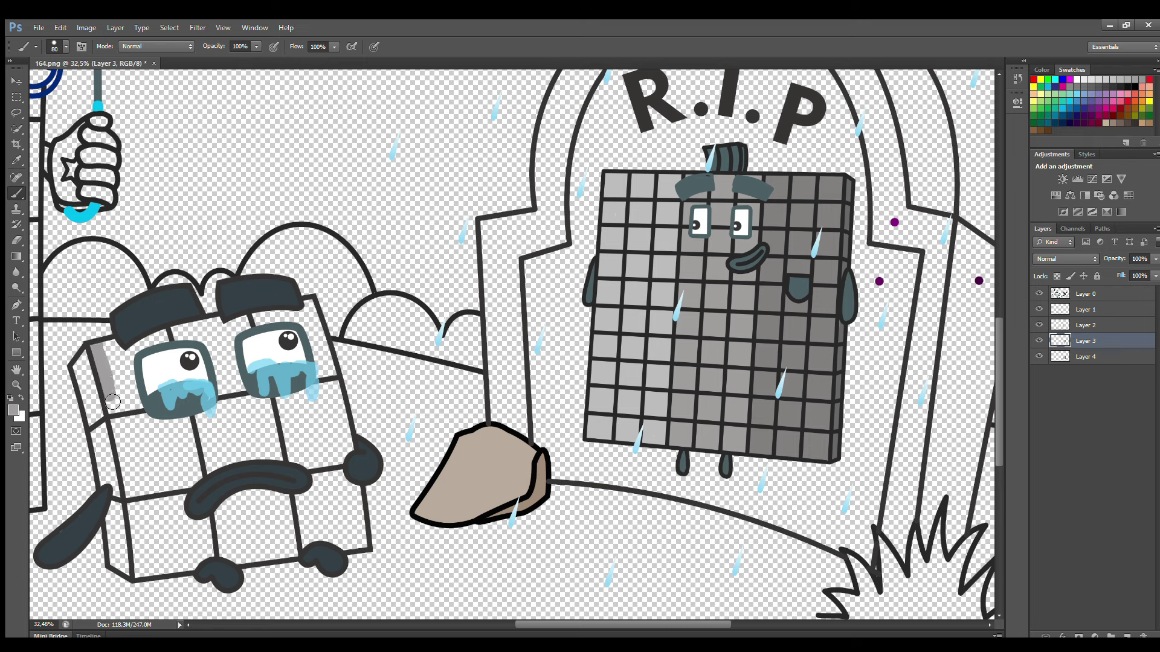
{"action": "key", "text": "ctrl+z"}
{"action": "mouse_move", "coordinate": [113, 503]}
{"action": "left_mouse_down"}
{"action": "mouse_move", "coordinate": [132, 574]}
{"action": "mouse_move", "coordinate": [366, 547]}
{"action": "mouse_move", "coordinate": [359, 504]}
{"action": "mouse_move", "coordinate": [335, 479]}
{"action": "mouse_move", "coordinate": [125, 510]}
{"action": "mouse_move", "coordinate": [137, 542]}
{"action": "mouse_move", "coordinate": [221, 557]}
{"action": "mouse_move", "coordinate": [355, 544]}
{"action": "mouse_move", "coordinate": [286, 507]}
{"action": "mouse_move", "coordinate": [165, 527]}
{"action": "mouse_move", "coordinate": [320, 519]}
{"action": "left_mouse_up"}
Step: Dab a grey colour sample on the crying character's middle row and paint its top row of blocks dark grey
{"action": "key", "text": "bracketright"}
{"action": "key", "text": "bracketright"}
{"action": "key", "text": "bracketright"}
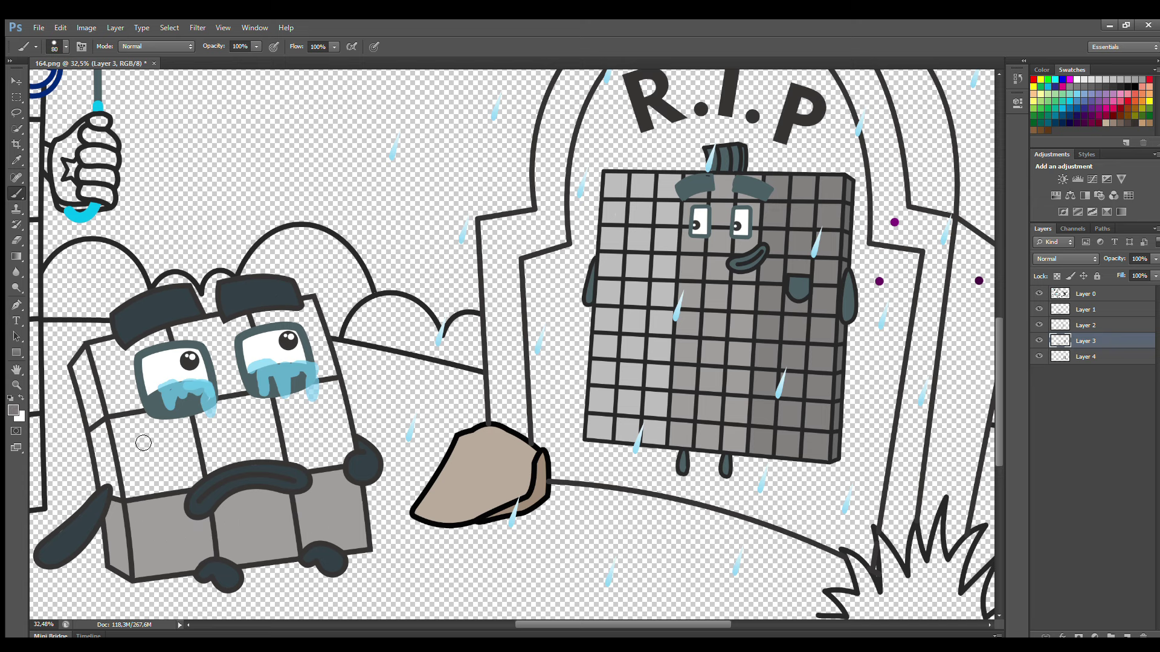
{"action": "left_click", "coordinate": [140, 439]}
{"action": "key", "text": "i"}
{"action": "key", "text": "b"}
{"action": "mouse_move", "coordinate": [79, 365]}
{"action": "left_mouse_down"}
{"action": "mouse_move", "coordinate": [94, 425]}
{"action": "mouse_move", "coordinate": [332, 371]}
{"action": "mouse_move", "coordinate": [315, 319]}
{"action": "mouse_move", "coordinate": [268, 321]}
{"action": "mouse_move", "coordinate": [121, 348]}
{"action": "mouse_move", "coordinate": [87, 370]}
{"action": "mouse_move", "coordinate": [257, 348]}
{"action": "mouse_move", "coordinate": [236, 344]}
{"action": "mouse_move", "coordinate": [322, 368]}
{"action": "mouse_move", "coordinate": [166, 397]}
{"action": "mouse_move", "coordinate": [115, 389]}
{"action": "left_mouse_up"}
{"action": "key", "text": "bracketright"}
{"action": "key", "text": "bracketright"}
{"action": "key", "text": "bracketright"}
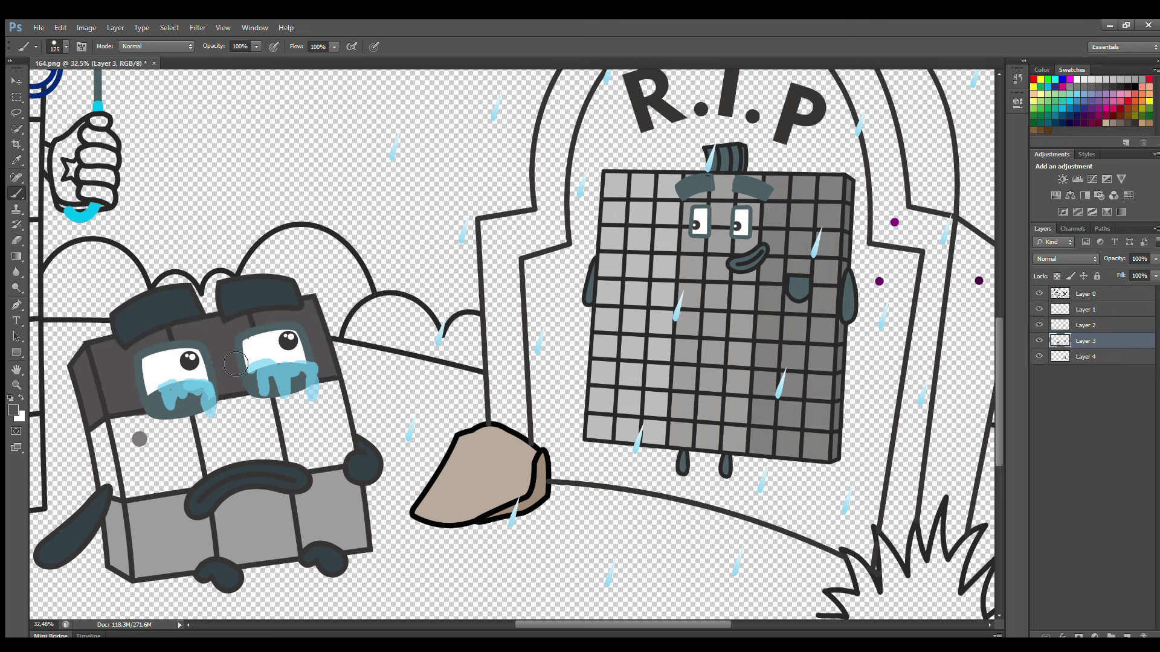
Step: Paint the middle row of the crying character's blocks on Layer 4 with the grey sampled from the dab
{"action": "key", "text": "e"}
{"action": "left_click", "coordinate": [1086, 357]}
{"action": "key", "text": "b"}
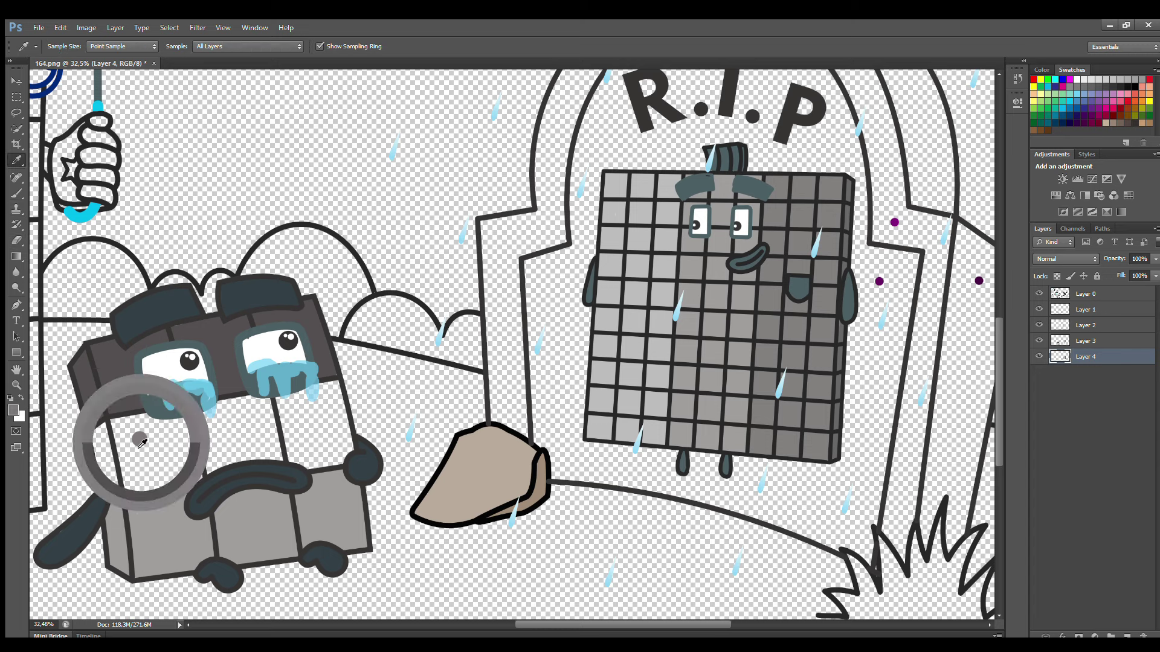
{"action": "mouse_move", "coordinate": [114, 425]}
{"action": "left_mouse_down"}
{"action": "mouse_move", "coordinate": [126, 503]}
{"action": "mouse_move", "coordinate": [116, 488]}
{"action": "mouse_move", "coordinate": [349, 469]}
{"action": "mouse_move", "coordinate": [339, 401]}
{"action": "mouse_move", "coordinate": [181, 422]}
{"action": "mouse_move", "coordinate": [282, 420]}
{"action": "mouse_move", "coordinate": [131, 452]}
{"action": "mouse_move", "coordinate": [132, 481]}
{"action": "left_mouse_up"}
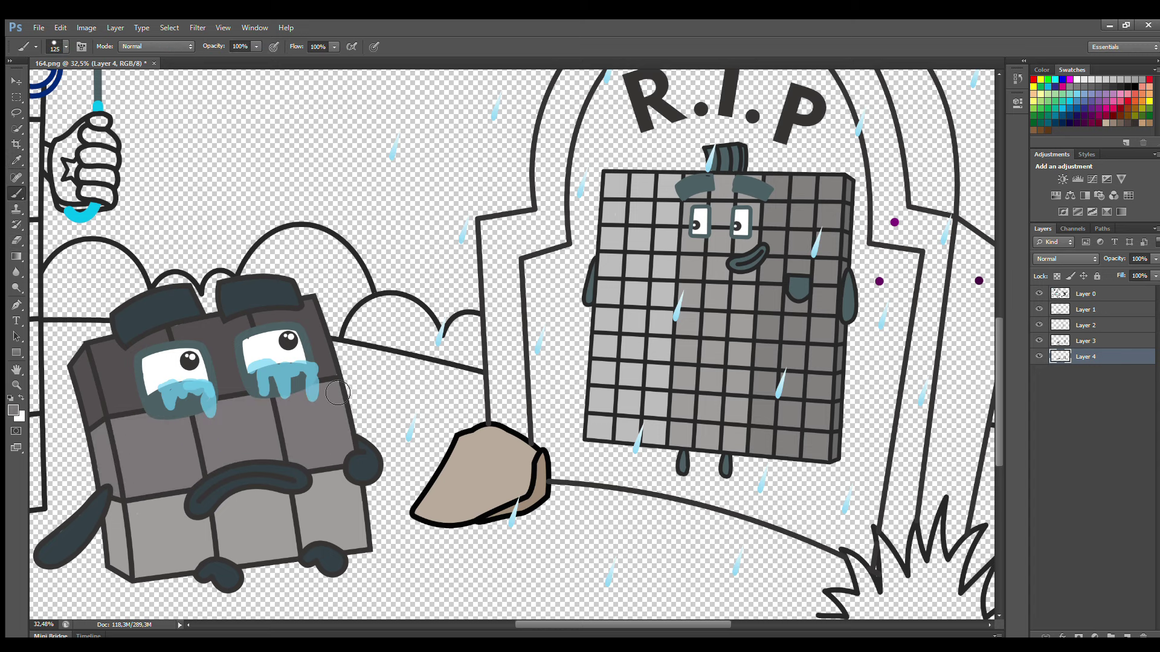
{"action": "scroll", "coordinate": [551, 416], "scroll_direction": "down", "scroll_amount": 3}
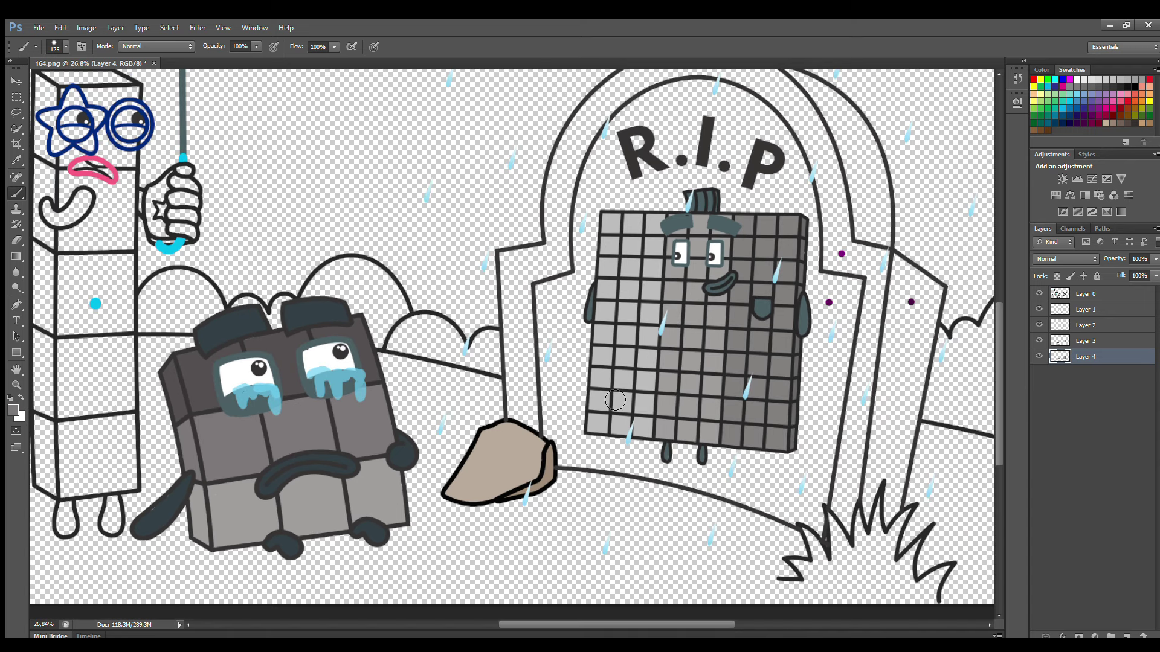
{"action": "scroll", "coordinate": [811, 410], "scroll_direction": "up", "scroll_amount": 2}
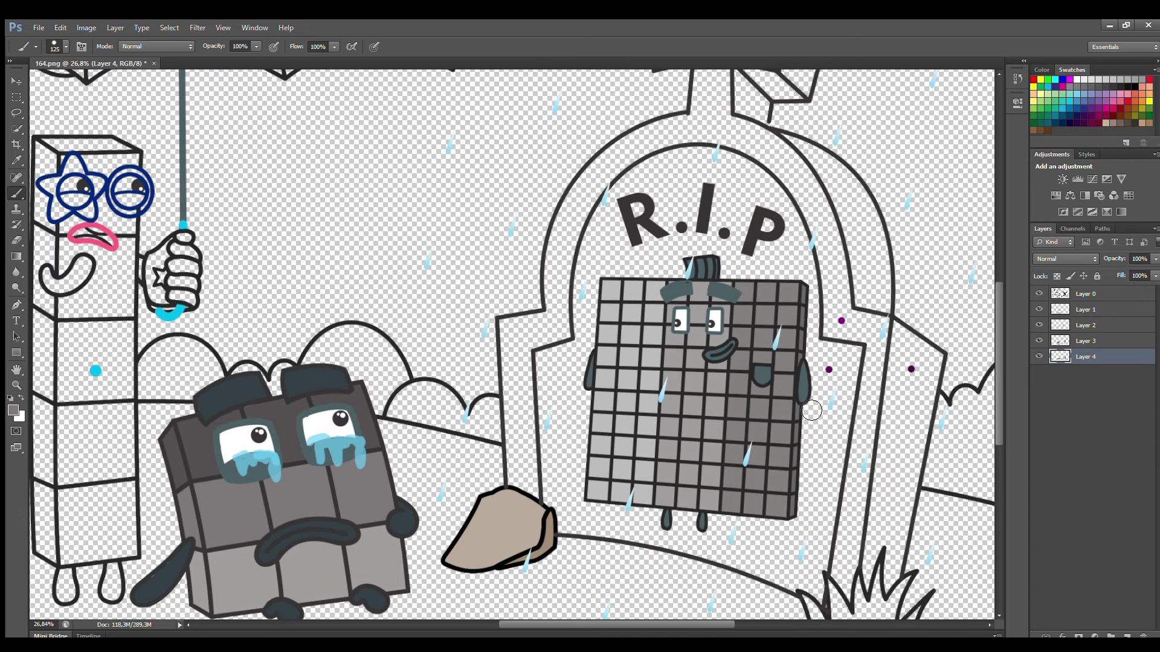
Step: On Layer 1, paint the tall block character's eyes white and fill the star on its glove cyan
{"action": "scroll", "coordinate": [811, 411], "scroll_direction": "down", "scroll_amount": 1}
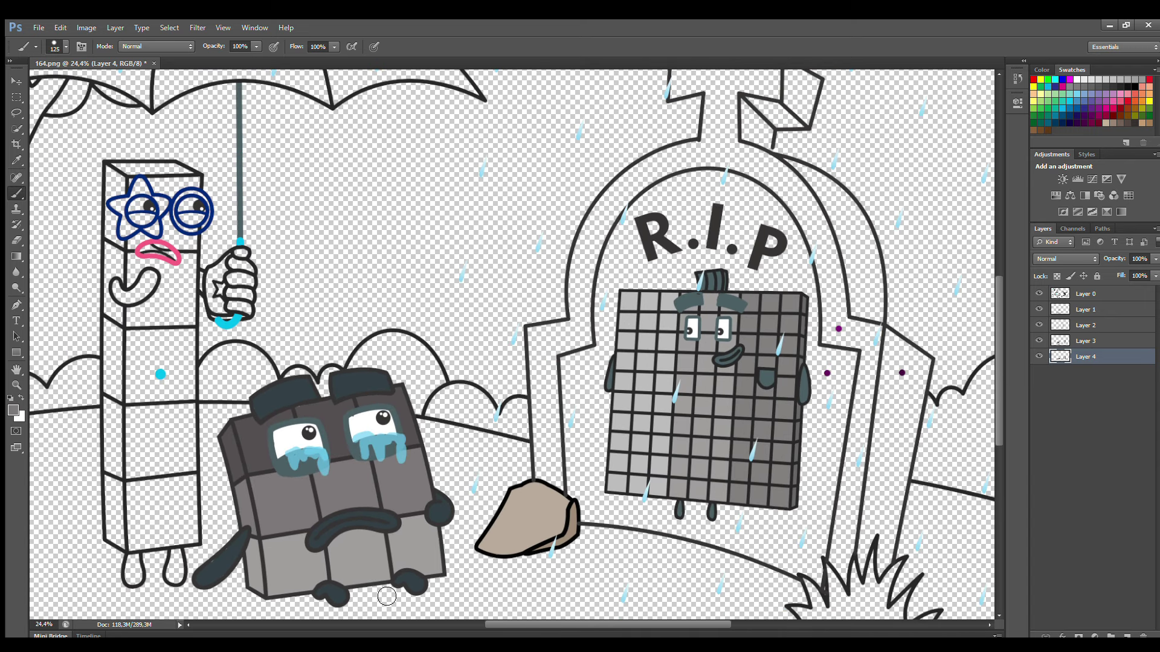
{"action": "left_click", "coordinate": [1105, 310]}
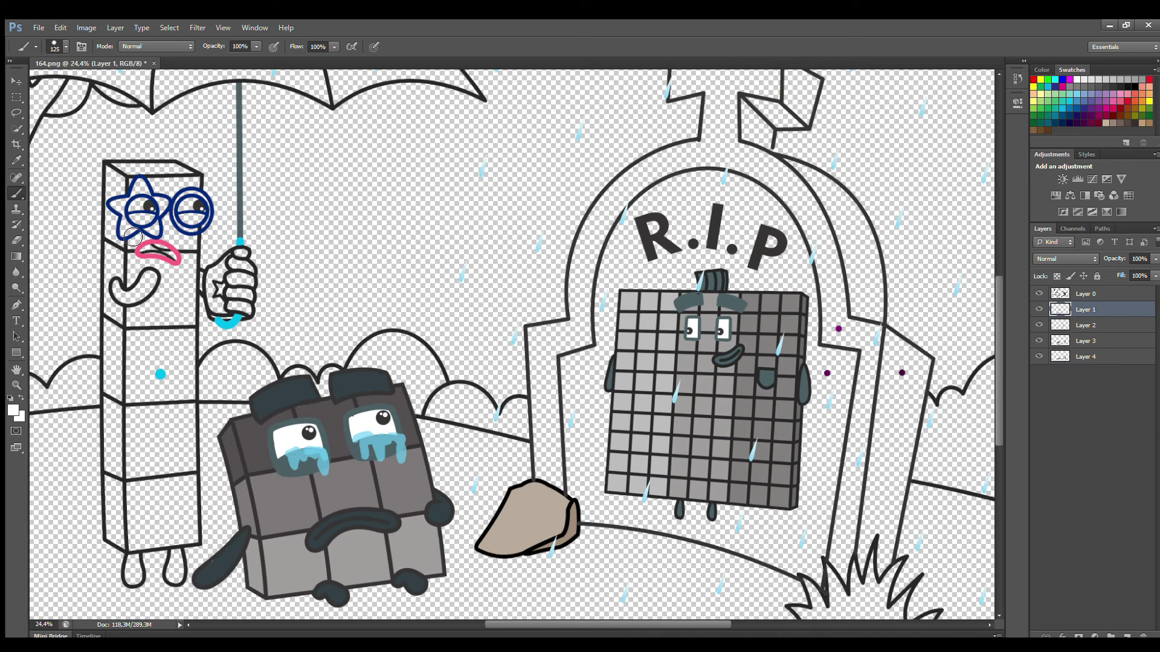
{"action": "key", "text": "bracketleft"}
{"action": "left_click", "coordinate": [225, 322], "text": "alt"}
Step: Paint the tall character's arm, feet and gloved fingers on Layer 1 with navy blue sampled at its star-shaped glasses
{"action": "key", "text": "i"}
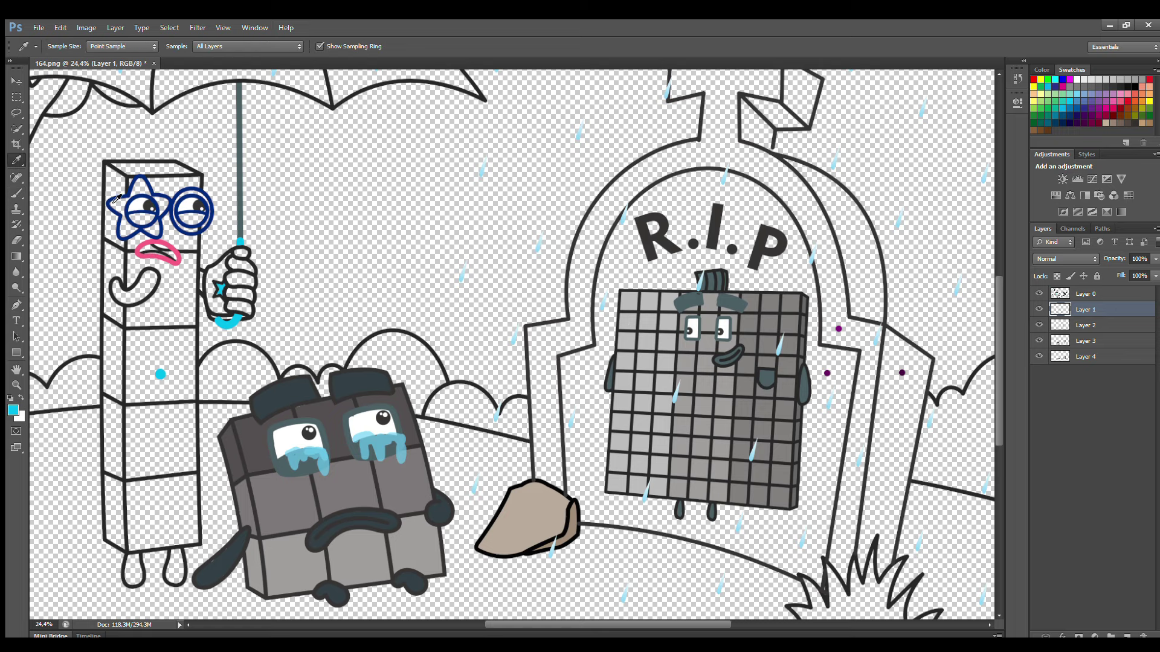
{"action": "left_click", "coordinate": [115, 203]}
{"action": "key", "text": "b"}
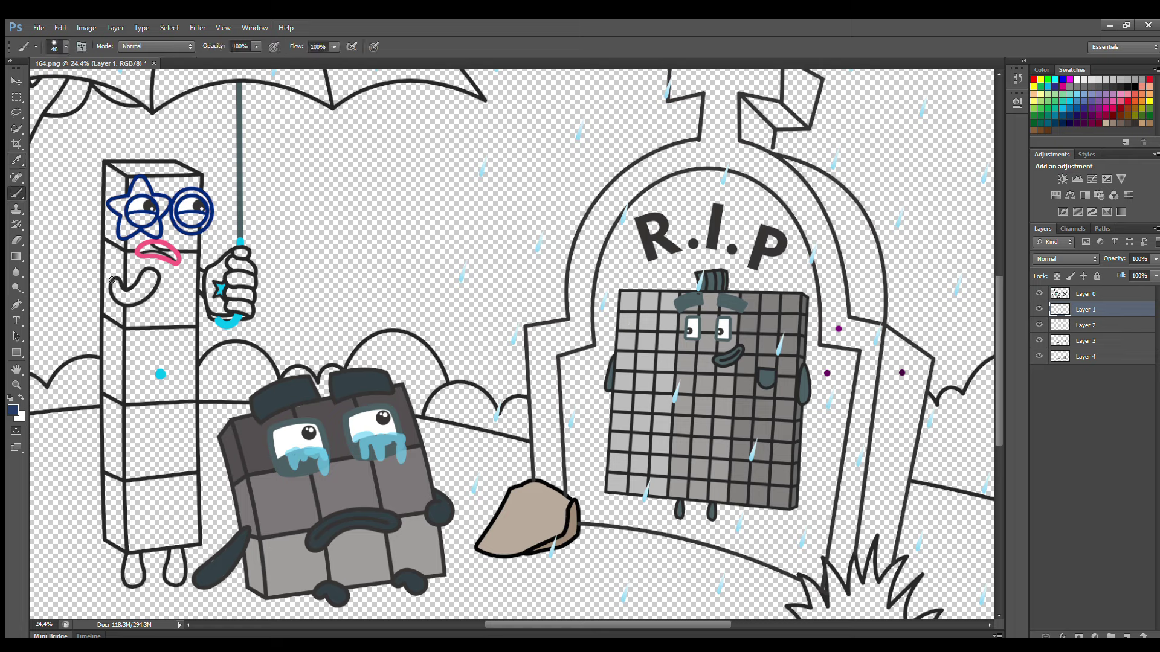
{"action": "mouse_move", "coordinate": [119, 293]}
{"action": "left_mouse_down"}
{"action": "mouse_move", "coordinate": [153, 279]}
{"action": "mouse_move", "coordinate": [124, 298]}
{"action": "mouse_move", "coordinate": [201, 294]}
{"action": "left_mouse_up"}
{"action": "key", "text": "bracketleft"}
{"action": "key", "text": "bracketleft"}
{"action": "key", "text": "bracketleft"}
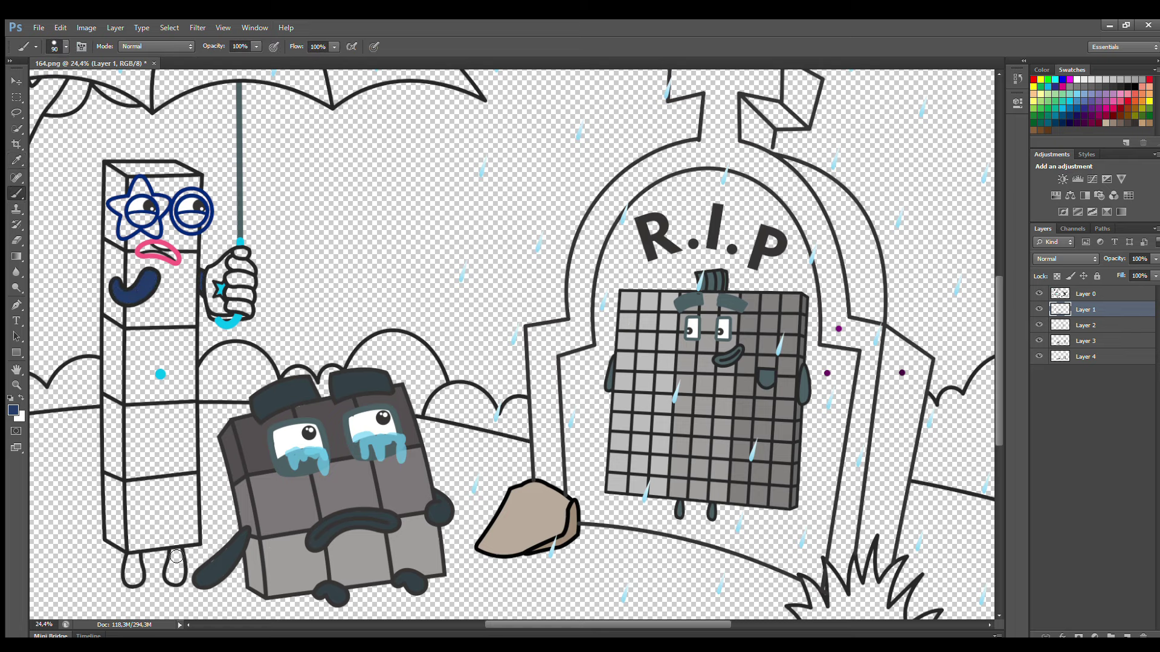
{"action": "mouse_move", "coordinate": [177, 556]}
{"action": "left_mouse_down"}
{"action": "mouse_move", "coordinate": [178, 554]}
{"action": "mouse_move", "coordinate": [138, 576]}
{"action": "left_mouse_up"}
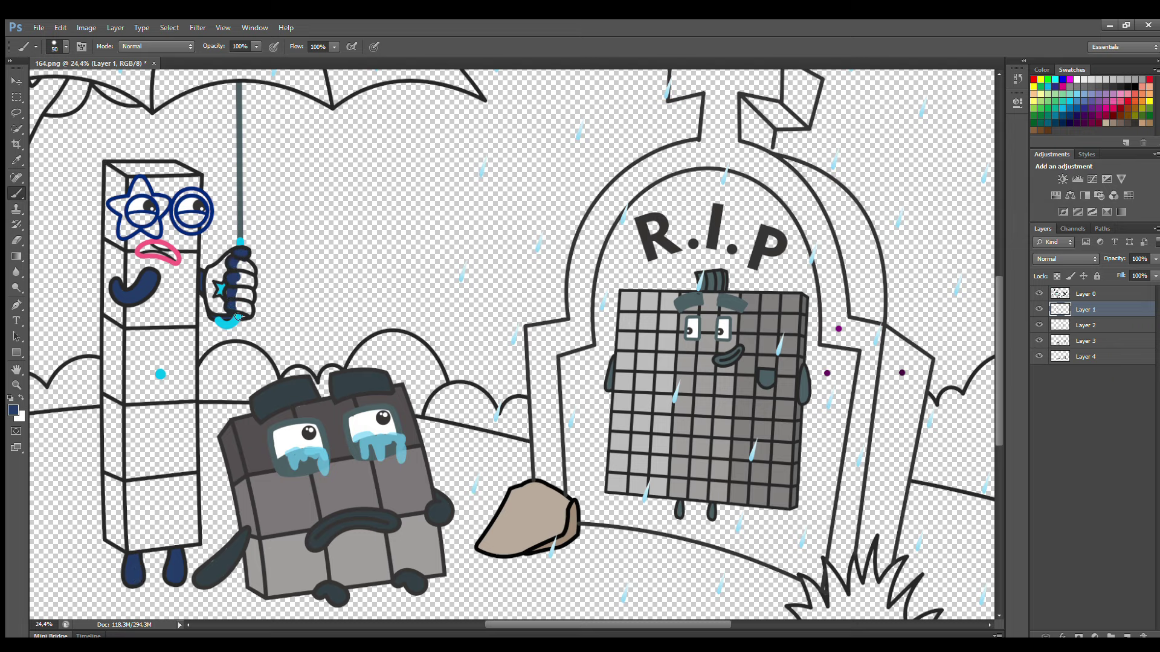
{"action": "left_click_drag", "start_coordinate": [241, 280], "coordinate": [232, 292]}
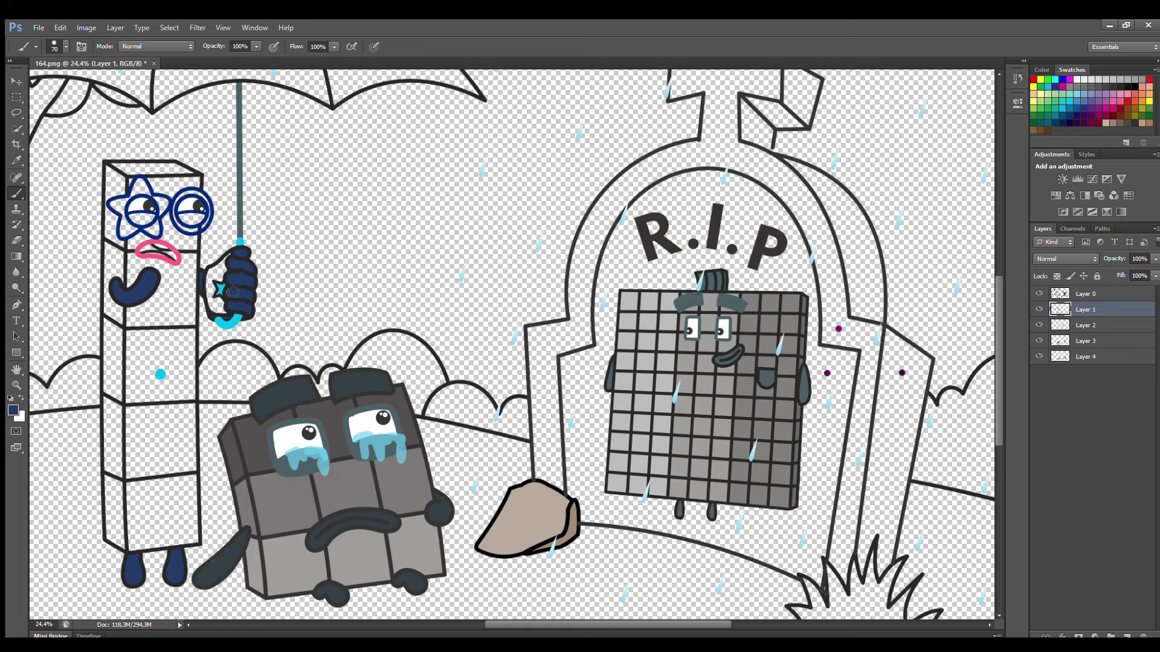
Step: Fill the tall character's glove palm and both glasses lenses navy blue on Layer 2
{"action": "left_click", "coordinate": [1095, 327]}
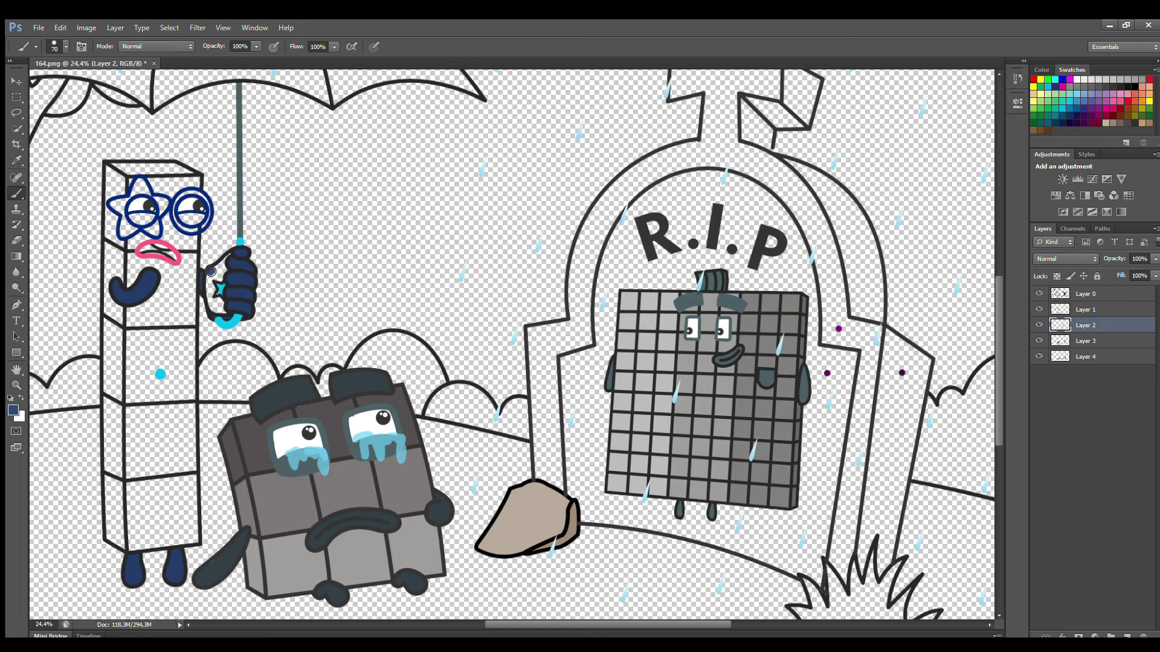
{"action": "mouse_move", "coordinate": [213, 279]}
{"action": "left_mouse_down"}
{"action": "mouse_move", "coordinate": [212, 303]}
{"action": "mouse_move", "coordinate": [226, 284]}
{"action": "left_mouse_up"}
{"action": "key", "text": "i"}
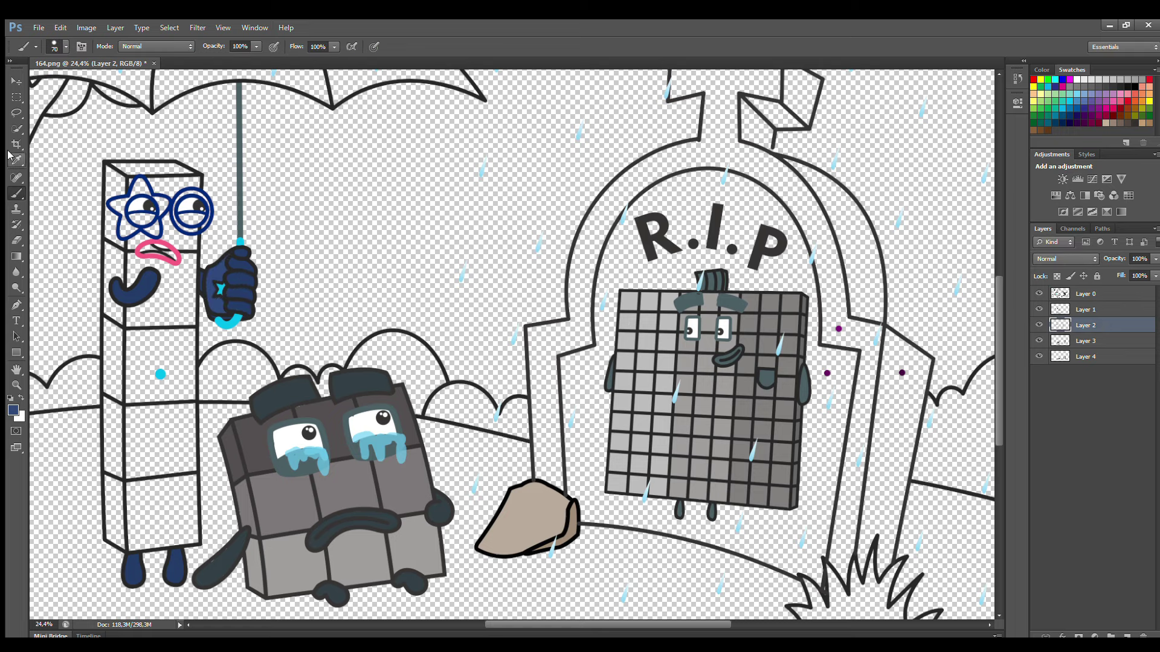
{"action": "key", "text": "b"}
{"action": "mouse_move", "coordinate": [115, 203]}
{"action": "left_mouse_down"}
{"action": "mouse_move", "coordinate": [140, 187]}
{"action": "mouse_move", "coordinate": [160, 206]}
{"action": "mouse_move", "coordinate": [158, 230]}
{"action": "mouse_move", "coordinate": [127, 233]}
{"action": "mouse_move", "coordinate": [131, 213]}
{"action": "mouse_move", "coordinate": [183, 208]}
{"action": "mouse_move", "coordinate": [192, 226]}
{"action": "mouse_move", "coordinate": [204, 206]}
{"action": "left_mouse_up"}
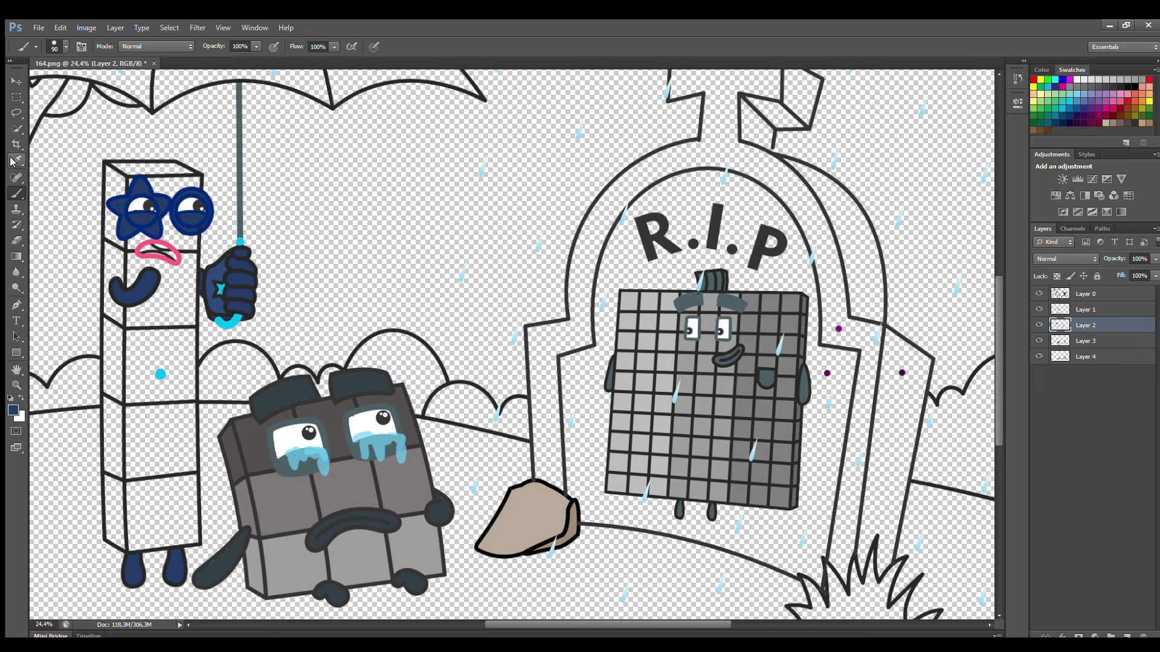
Step: Fill the tall character's mouth dark grey and paint its front blocks cyan on Layer 3
{"action": "left_click", "coordinate": [148, 250], "text": "alt"}
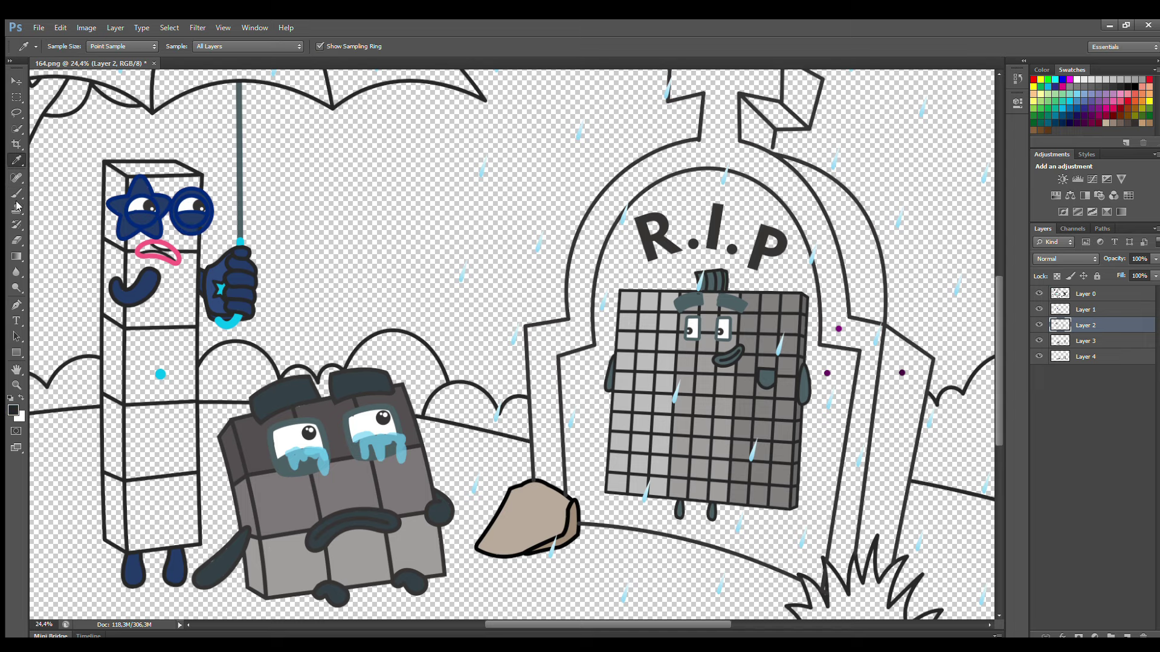
{"action": "left_click", "coordinate": [1086, 342]}
{"action": "left_click", "coordinate": [144, 246], "text": "alt"}
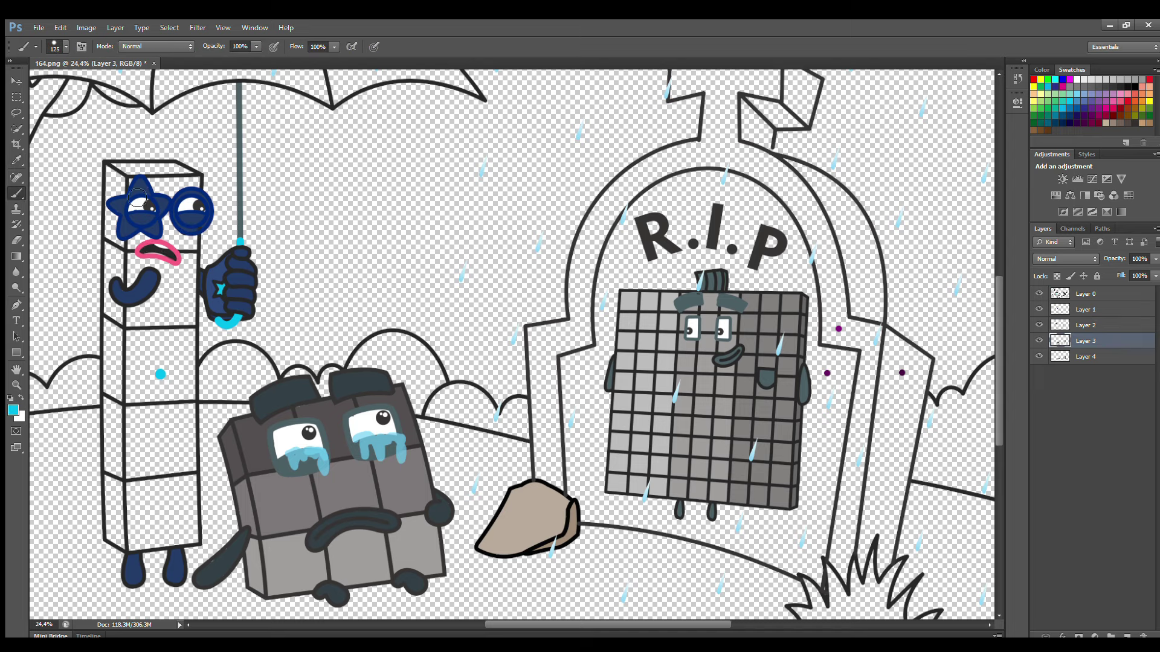
{"action": "mouse_move", "coordinate": [138, 198]}
{"action": "left_mouse_down"}
{"action": "mouse_move", "coordinate": [141, 548]}
{"action": "mouse_move", "coordinate": [198, 541]}
{"action": "mouse_move", "coordinate": [198, 188]}
{"action": "mouse_move", "coordinate": [160, 189]}
{"action": "mouse_move", "coordinate": [180, 213]}
{"action": "mouse_move", "coordinate": [163, 317]}
{"action": "mouse_move", "coordinate": [161, 511]}
{"action": "mouse_move", "coordinate": [181, 521]}
{"action": "mouse_move", "coordinate": [185, 240]}
{"action": "mouse_move", "coordinate": [178, 288]}
{"action": "left_mouse_up"}
{"action": "key", "text": "bracketright"}
{"action": "key", "text": "bracketright"}
{"action": "key", "text": "bracketright"}
Step: Paint the tall character's side and top faces a darker cyan on Layer 4
{"action": "left_click", "coordinate": [1085, 356]}
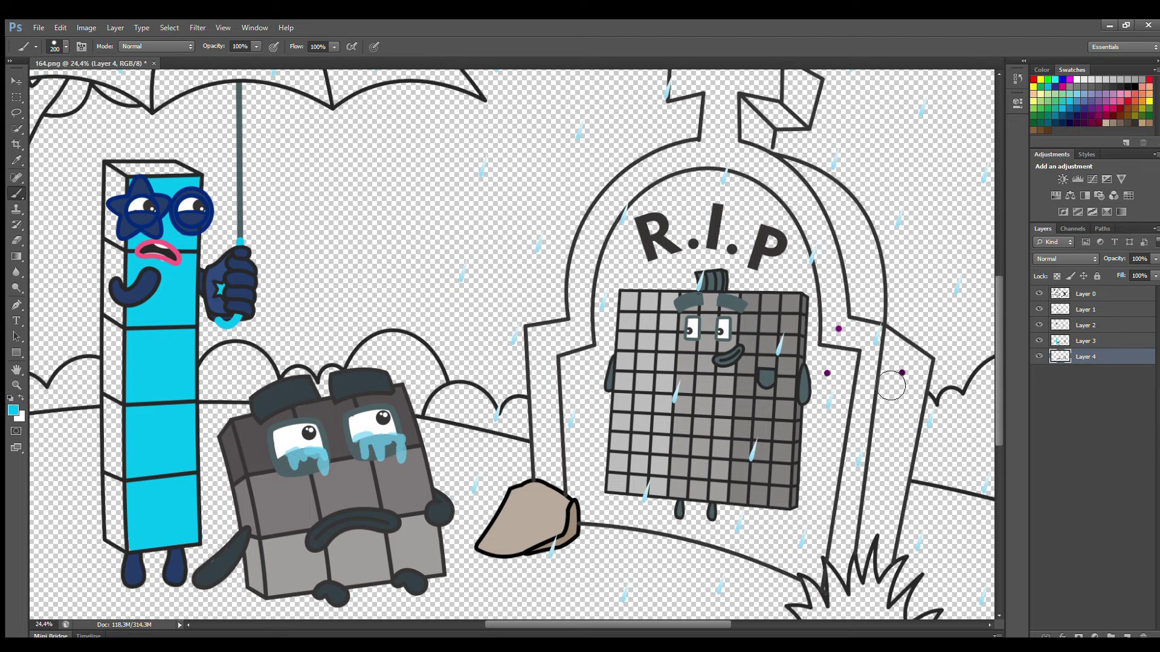
{"action": "key", "text": "i"}
{"action": "key", "text": "b"}
{"action": "mouse_move", "coordinate": [196, 181]}
{"action": "left_mouse_down"}
{"action": "mouse_move", "coordinate": [130, 181]}
{"action": "mouse_move", "coordinate": [121, 447]}
{"action": "mouse_move", "coordinate": [133, 556]}
{"action": "left_mouse_up"}
Step: Add Layer 5 below Layer 4 and paint the tombstone's inner panel with the dark purple sampled from its colour dot
{"action": "scroll", "coordinate": [473, 486], "scroll_direction": "down", "scroll_amount": 1}
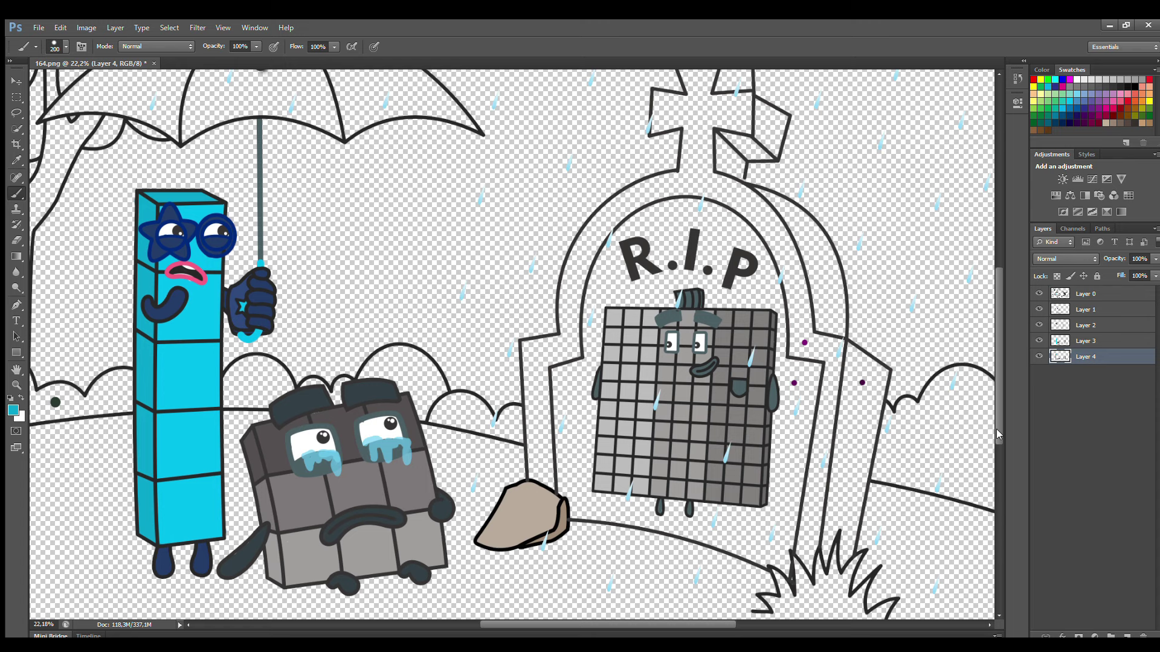
{"action": "scroll", "coordinate": [785, 531], "scroll_direction": "up", "scroll_amount": 1}
{"action": "left_click", "coordinate": [1127, 636]}
{"action": "left_click_drag", "start_coordinate": [1110, 365], "coordinate": [1110, 380]}
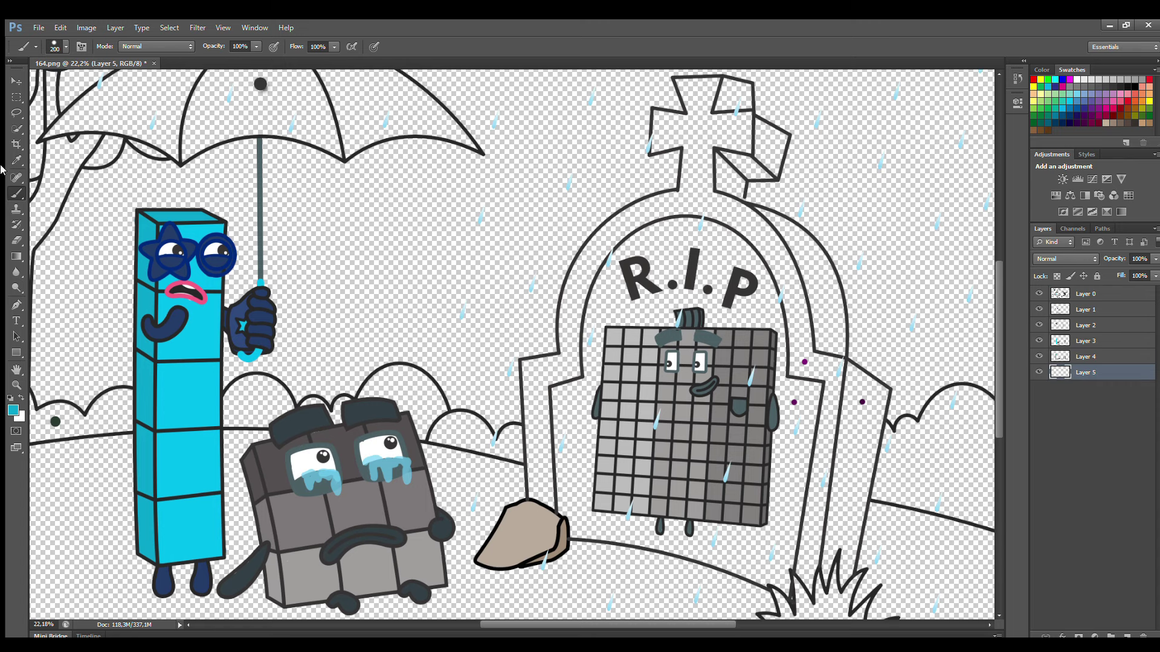
{"action": "left_click", "coordinate": [794, 402], "text": "alt"}
{"action": "mouse_move", "coordinate": [570, 532]}
{"action": "left_mouse_down"}
{"action": "mouse_move", "coordinate": [564, 392]}
{"action": "mouse_move", "coordinate": [601, 305]}
{"action": "mouse_move", "coordinate": [640, 242]}
{"action": "mouse_move", "coordinate": [703, 223]}
{"action": "mouse_move", "coordinate": [714, 238]}
{"action": "left_mouse_up"}
{"action": "mouse_move", "coordinate": [764, 285]}
{"action": "left_mouse_down"}
{"action": "mouse_move", "coordinate": [780, 365]}
{"action": "mouse_move", "coordinate": [819, 403]}
{"action": "mouse_move", "coordinate": [792, 568]}
{"action": "mouse_move", "coordinate": [732, 571]}
{"action": "mouse_move", "coordinate": [581, 535]}
{"action": "mouse_move", "coordinate": [595, 411]}
{"action": "mouse_move", "coordinate": [725, 272]}
{"action": "mouse_move", "coordinate": [640, 314]}
{"action": "mouse_move", "coordinate": [721, 325]}
{"action": "mouse_move", "coordinate": [777, 558]}
{"action": "mouse_move", "coordinate": [640, 541]}
{"action": "mouse_move", "coordinate": [595, 432]}
{"action": "left_mouse_up"}
{"action": "key", "text": "bracketright"}
{"action": "key", "text": "bracketright"}
{"action": "key", "text": "bracketright"}
{"action": "key", "text": "bracketright"}
{"action": "key", "text": "bracketright"}
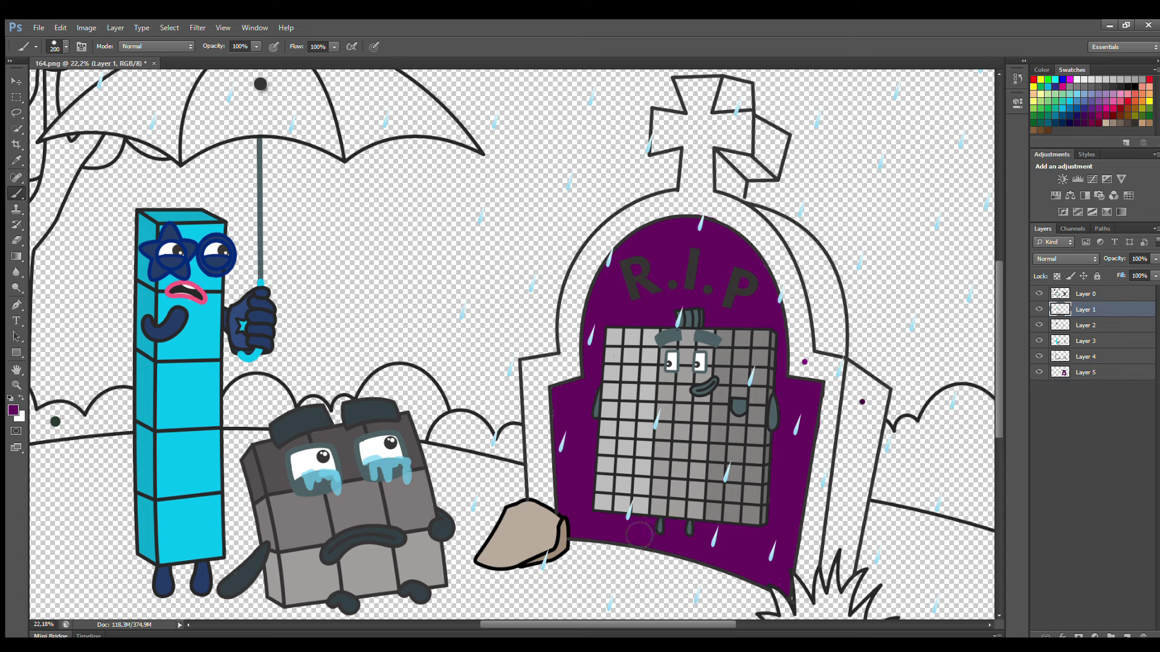
Step: Add Layer 6 at the bottom of the stack and paint the tombstone's front border and the cross's front face purple
{"action": "key", "text": "ctrl+shift+alt+n"}
{"action": "key", "text": "i"}
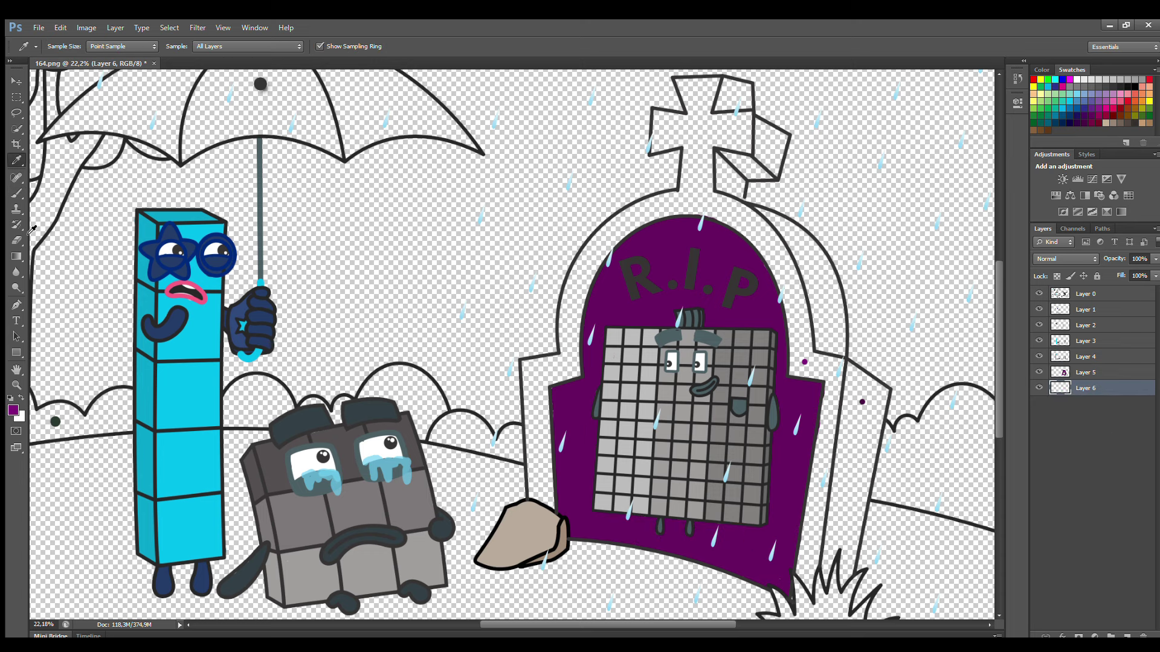
{"action": "key", "text": "b"}
{"action": "left_click_drag", "start_coordinate": [546, 510], "coordinate": [543, 380]}
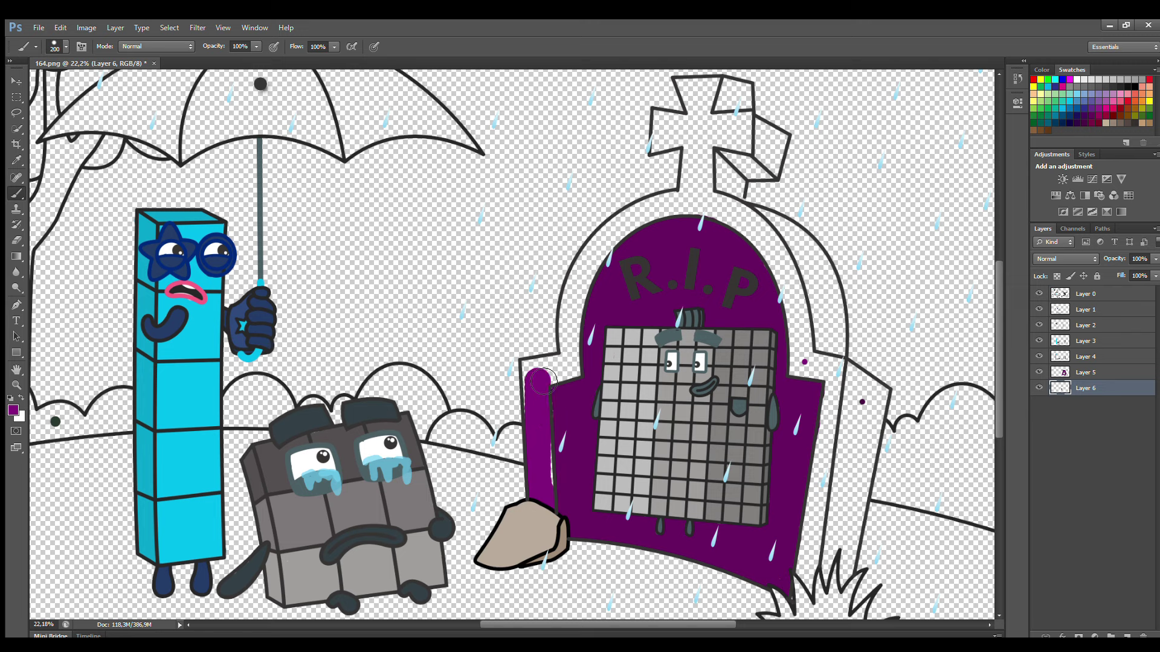
{"action": "mouse_move", "coordinate": [556, 448]}
{"action": "left_mouse_down"}
{"action": "mouse_move", "coordinate": [543, 380]}
{"action": "mouse_move", "coordinate": [577, 363]}
{"action": "mouse_move", "coordinate": [571, 299]}
{"action": "mouse_move", "coordinate": [628, 223]}
{"action": "mouse_move", "coordinate": [694, 172]}
{"action": "mouse_move", "coordinate": [695, 141]}
{"action": "mouse_move", "coordinate": [667, 150]}
{"action": "mouse_move", "coordinate": [656, 116]}
{"action": "mouse_move", "coordinate": [678, 122]}
{"action": "mouse_move", "coordinate": [713, 97]}
{"action": "mouse_move", "coordinate": [744, 122]}
{"action": "mouse_move", "coordinate": [708, 148]}
{"action": "mouse_move", "coordinate": [743, 128]}
{"action": "mouse_move", "coordinate": [694, 121]}
{"action": "mouse_move", "coordinate": [707, 162]}
{"action": "mouse_move", "coordinate": [696, 136]}
{"action": "left_mouse_up"}
{"action": "key", "text": "bracketleft"}
{"action": "key", "text": "bracketleft"}
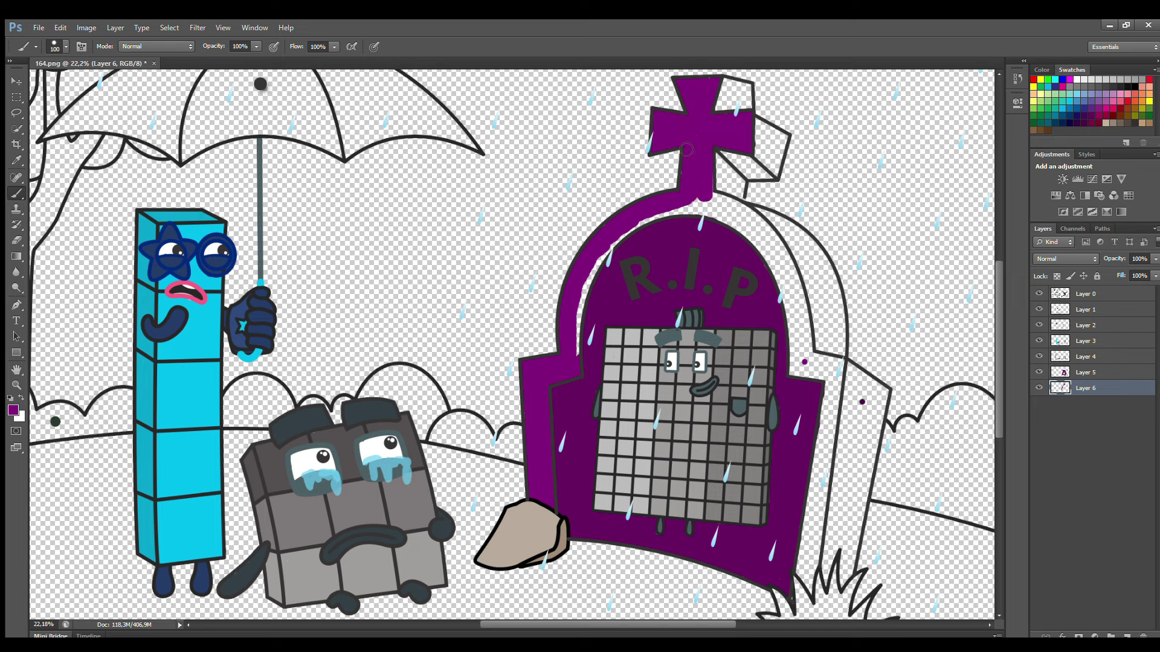
{"action": "mouse_move", "coordinate": [711, 195]}
{"action": "left_mouse_down"}
{"action": "mouse_move", "coordinate": [773, 237]}
{"action": "mouse_move", "coordinate": [809, 352]}
{"action": "mouse_move", "coordinate": [840, 374]}
{"action": "mouse_move", "coordinate": [817, 549]}
{"action": "mouse_move", "coordinate": [802, 568]}
{"action": "mouse_move", "coordinate": [810, 586]}
{"action": "mouse_move", "coordinate": [797, 573]}
{"action": "mouse_move", "coordinate": [807, 592]}
{"action": "mouse_move", "coordinate": [829, 380]}
{"action": "mouse_move", "coordinate": [807, 376]}
{"action": "mouse_move", "coordinate": [760, 239]}
{"action": "mouse_move", "coordinate": [703, 214]}
{"action": "mouse_move", "coordinate": [749, 234]}
{"action": "mouse_move", "coordinate": [671, 225]}
{"action": "mouse_move", "coordinate": [595, 287]}
{"action": "mouse_move", "coordinate": [581, 363]}
{"action": "left_mouse_up"}
{"action": "key", "text": "bracketright"}
{"action": "key", "text": "bracketright"}
{"action": "key", "text": "bracketright"}
{"action": "key", "text": "bracketright"}
{"action": "key", "text": "bracketright"}
{"action": "key", "text": "bracketright"}
Step: Add Layer 7 and paint the side faces of the tombstone and cross very dark purple, erasing paint outside the outlines
{"action": "left_click", "coordinate": [1127, 636]}
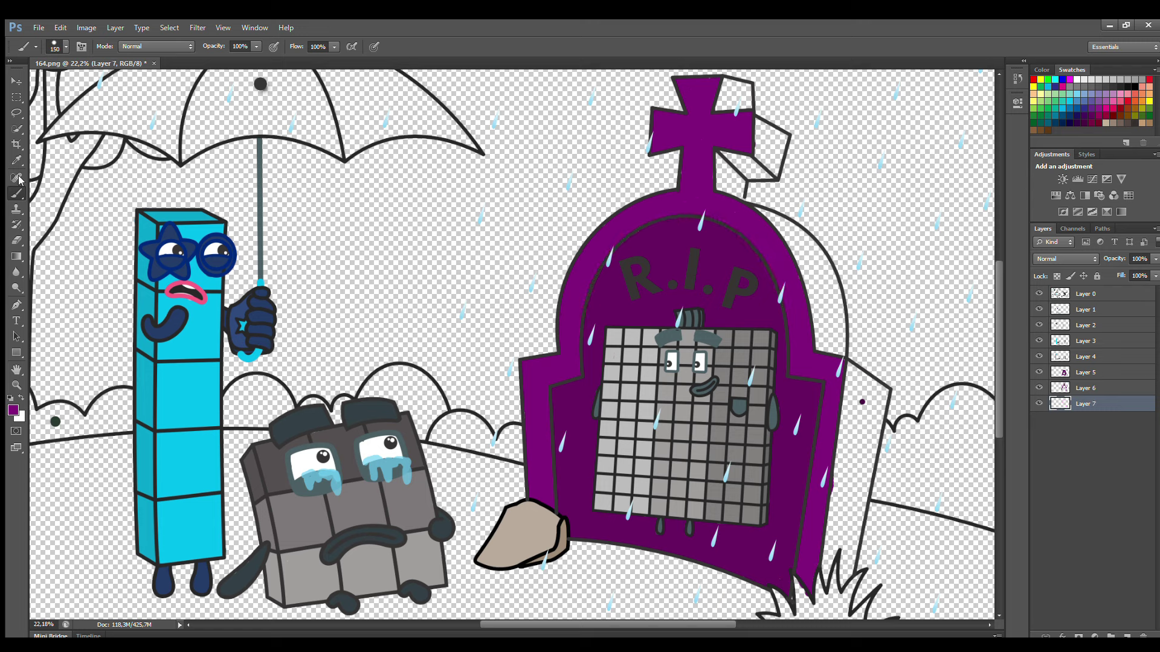
{"action": "left_click", "coordinate": [825, 440], "text": "alt"}
{"action": "mouse_move", "coordinate": [752, 208]}
{"action": "left_mouse_down"}
{"action": "mouse_move", "coordinate": [819, 259]}
{"action": "mouse_move", "coordinate": [842, 348]}
{"action": "mouse_move", "coordinate": [820, 325]}
{"action": "mouse_move", "coordinate": [818, 285]}
{"action": "mouse_move", "coordinate": [854, 393]}
{"action": "mouse_move", "coordinate": [852, 377]}
{"action": "mouse_move", "coordinate": [885, 401]}
{"action": "mouse_move", "coordinate": [851, 543]}
{"action": "left_mouse_up"}
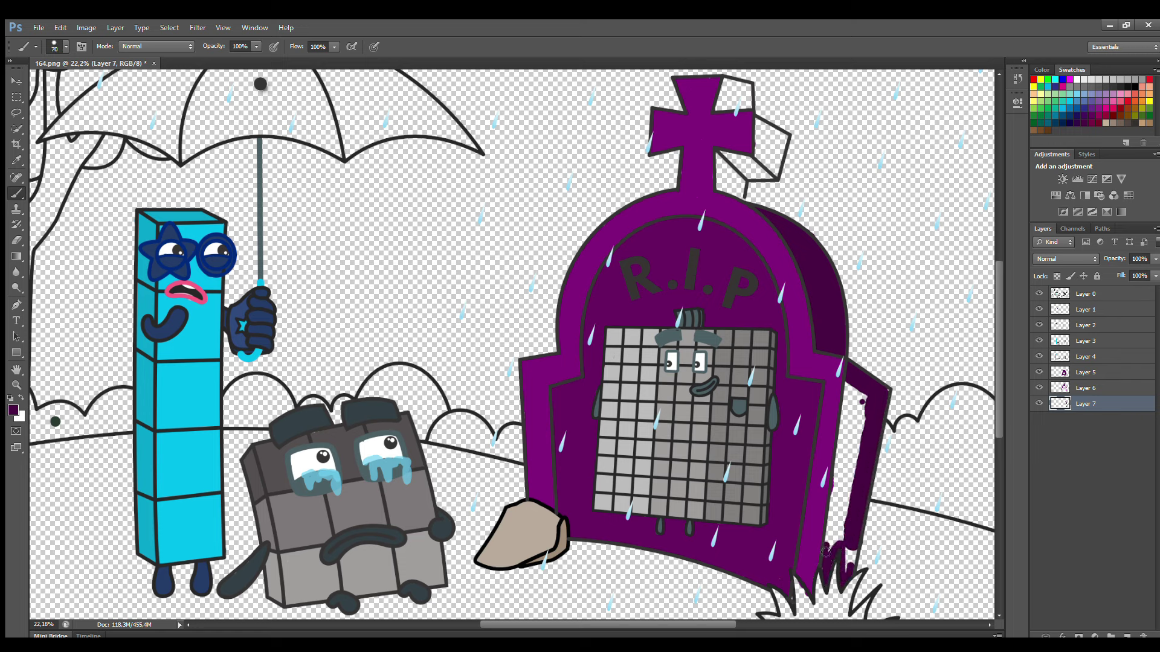
{"action": "key", "text": "bracketright"}
{"action": "key", "text": "bracketright"}
{"action": "mouse_move", "coordinate": [828, 545]}
{"action": "left_mouse_down"}
{"action": "mouse_move", "coordinate": [867, 410]}
{"action": "mouse_move", "coordinate": [844, 536]}
{"action": "mouse_move", "coordinate": [881, 399]}
{"action": "mouse_move", "coordinate": [854, 554]}
{"action": "left_mouse_up"}
{"action": "mouse_move", "coordinate": [731, 90]}
{"action": "left_mouse_down"}
{"action": "mouse_move", "coordinate": [785, 143]}
{"action": "mouse_move", "coordinate": [776, 139]}
{"action": "mouse_move", "coordinate": [779, 173]}
{"action": "mouse_move", "coordinate": [753, 175]}
{"action": "mouse_move", "coordinate": [741, 202]}
{"action": "mouse_move", "coordinate": [755, 164]}
{"action": "mouse_move", "coordinate": [767, 167]}
{"action": "mouse_move", "coordinate": [721, 169]}
{"action": "mouse_move", "coordinate": [728, 89]}
{"action": "left_mouse_up"}
{"action": "key", "text": "e"}
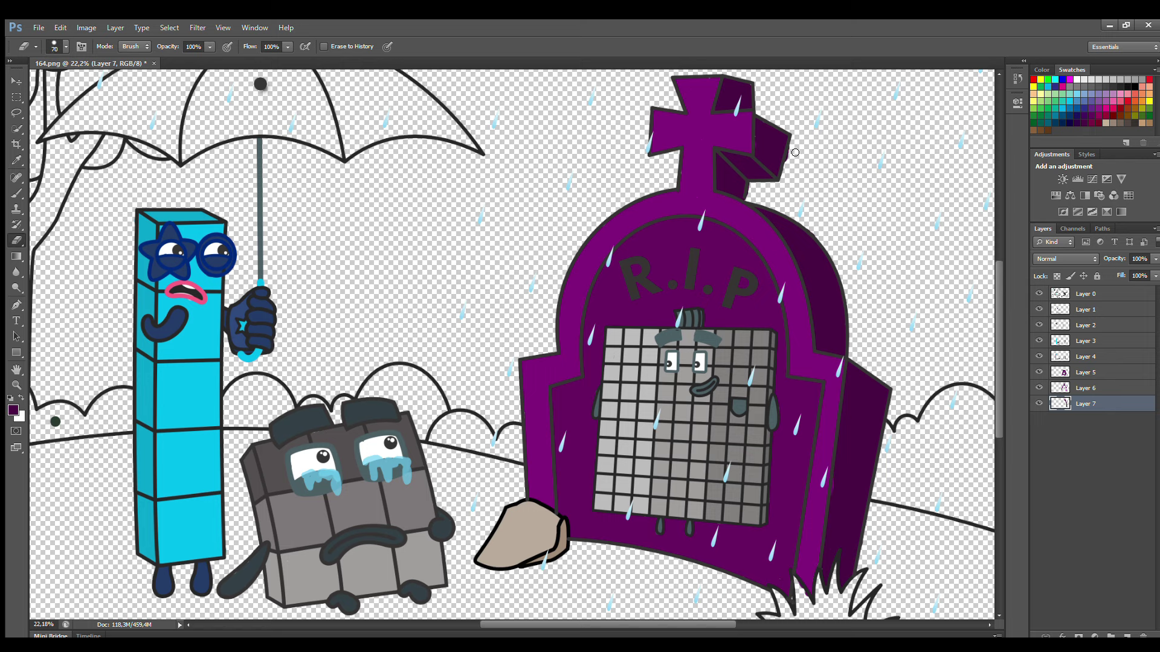
{"action": "left_click", "coordinate": [1087, 391]}
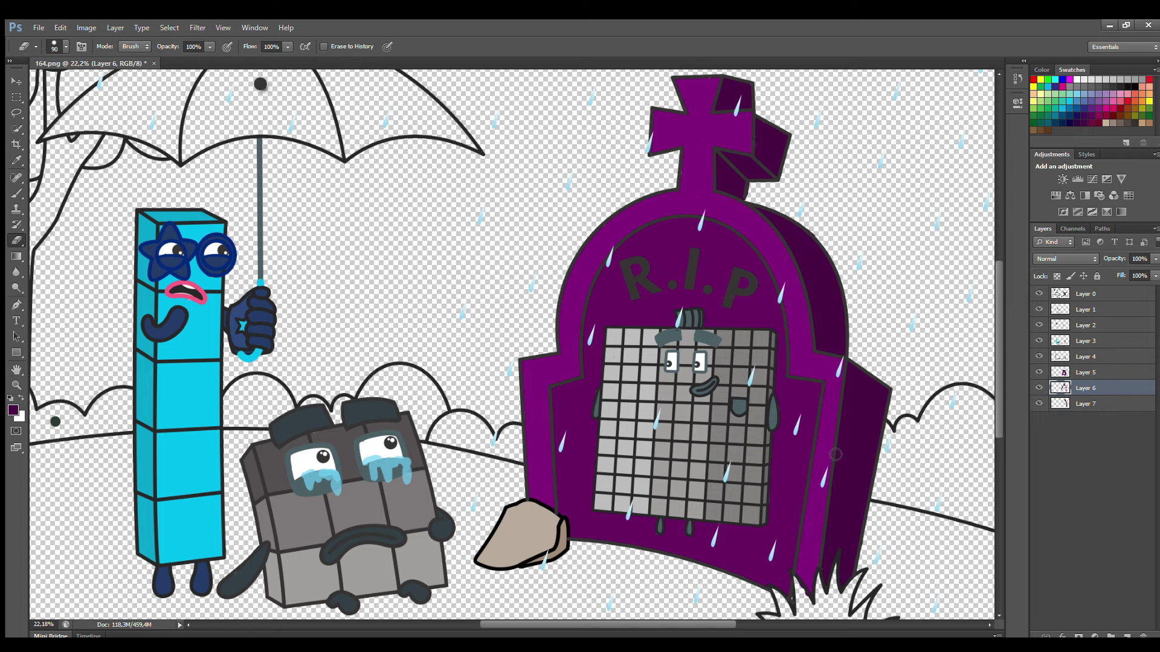
Step: Paint the umbrella canopy on Layer 1 with the dark grey sampled from the drawing, erasing any overspill
{"action": "scroll", "coordinate": [992, 435], "scroll_direction": "up", "scroll_amount": 4}
{"action": "scroll", "coordinate": [993, 435], "scroll_direction": "left", "scroll_amount": 6}
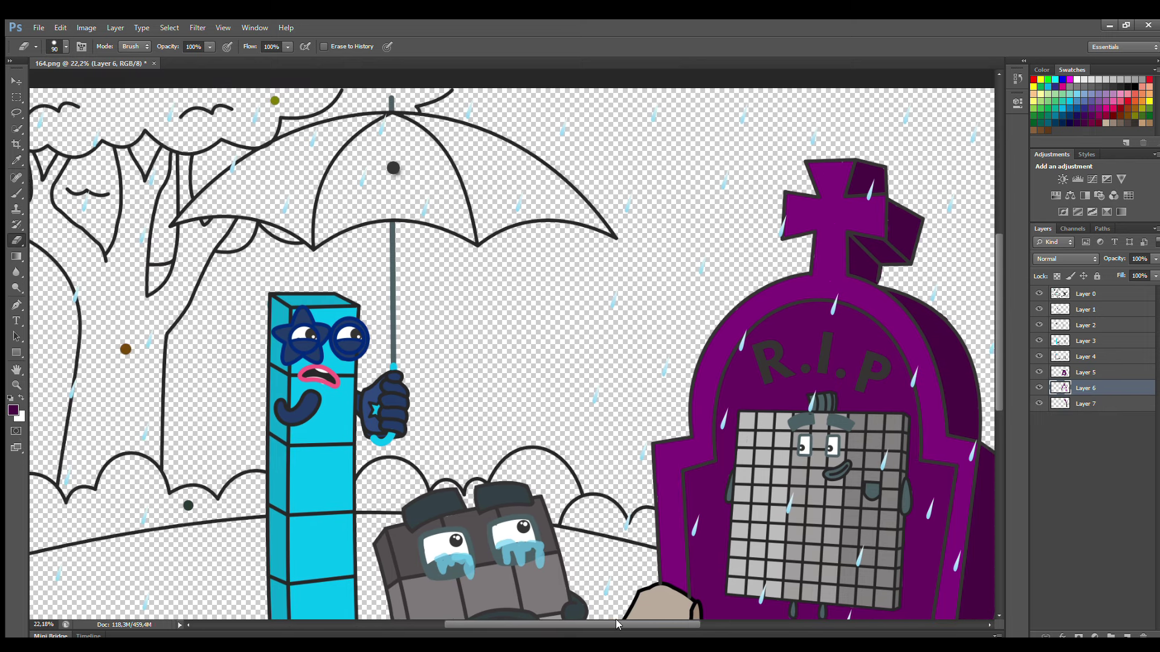
{"action": "left_click", "coordinate": [1085, 310]}
{"action": "key", "text": "i"}
{"action": "left_click", "coordinate": [425, 196]}
{"action": "key", "text": "b"}
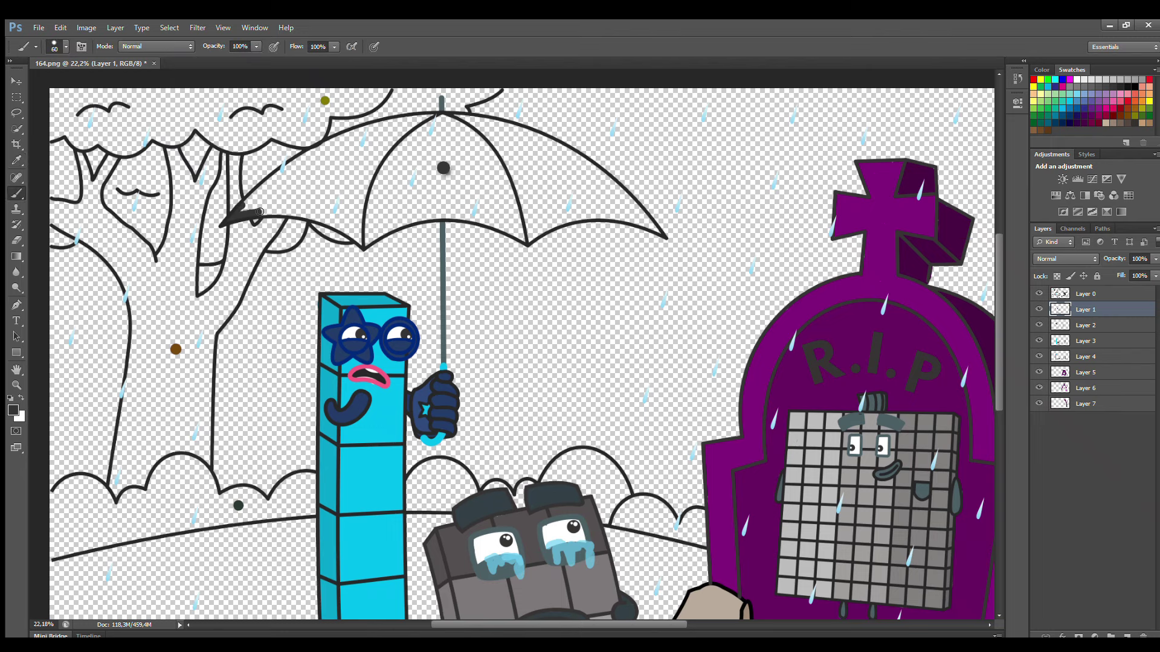
{"action": "left_click_drag", "start_coordinate": [247, 209], "coordinate": [320, 159]}
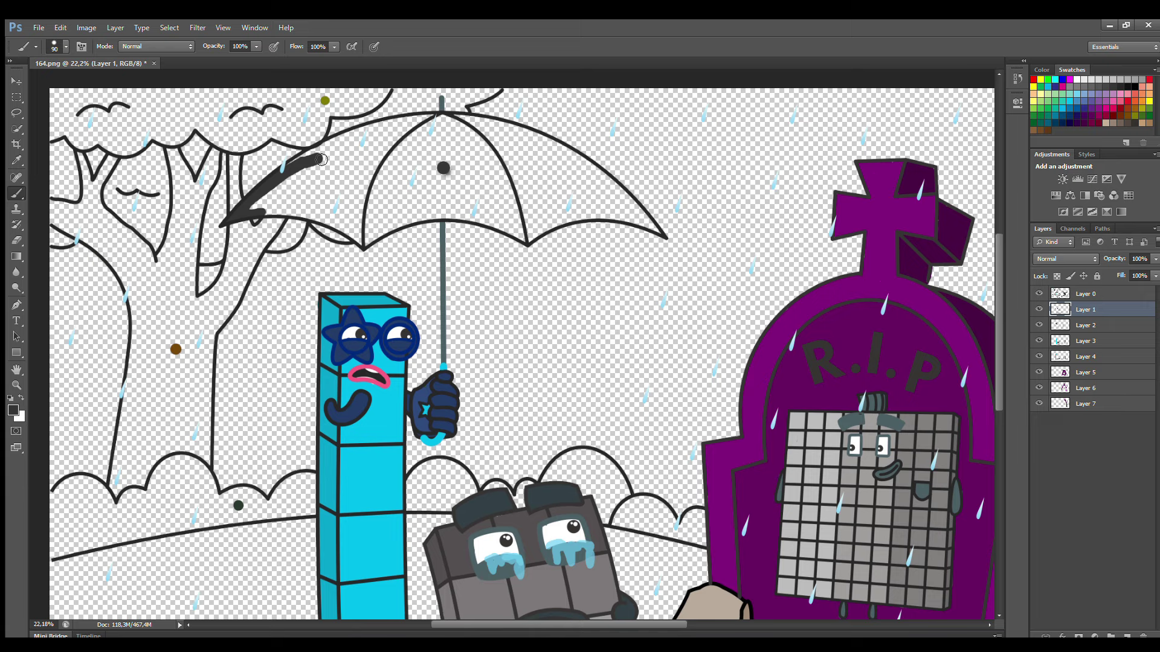
{"action": "mouse_move", "coordinate": [296, 164]}
{"action": "left_mouse_down"}
{"action": "mouse_move", "coordinate": [396, 126]}
{"action": "mouse_move", "coordinate": [487, 128]}
{"action": "mouse_move", "coordinate": [473, 123]}
{"action": "mouse_move", "coordinate": [590, 166]}
{"action": "mouse_move", "coordinate": [642, 218]}
{"action": "left_mouse_up"}
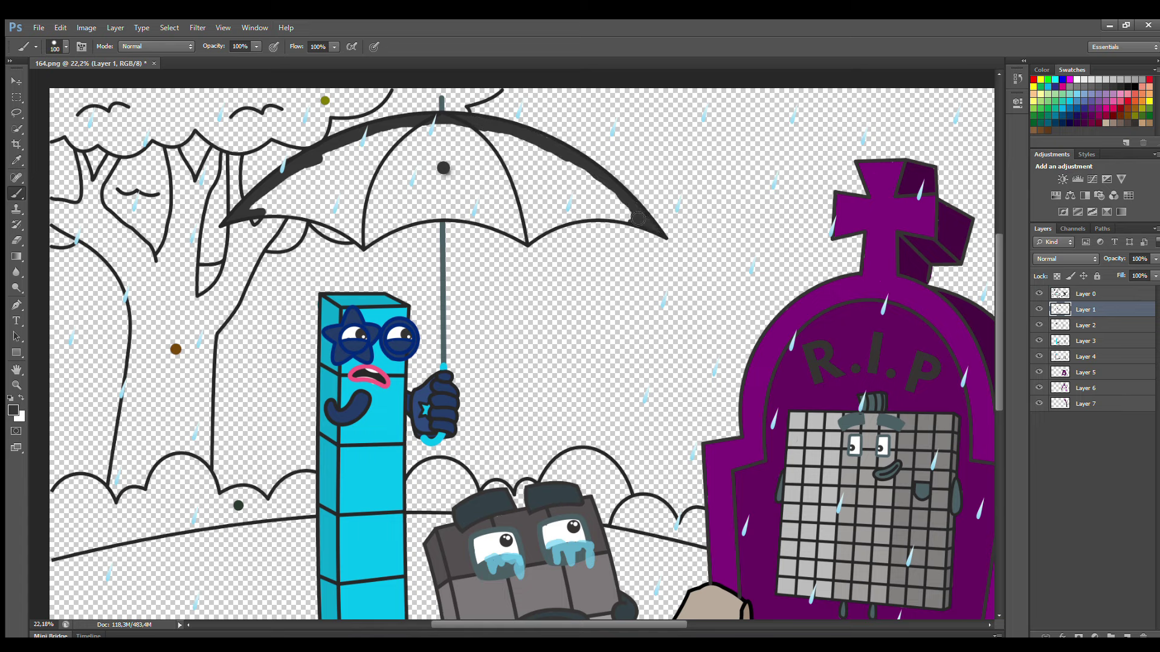
{"action": "mouse_move", "coordinate": [612, 217]}
{"action": "left_mouse_down"}
{"action": "mouse_move", "coordinate": [570, 218]}
{"action": "mouse_move", "coordinate": [529, 239]}
{"action": "mouse_move", "coordinate": [555, 225]}
{"action": "mouse_move", "coordinate": [519, 238]}
{"action": "mouse_move", "coordinate": [485, 220]}
{"action": "mouse_move", "coordinate": [414, 217]}
{"action": "mouse_move", "coordinate": [367, 241]}
{"action": "mouse_move", "coordinate": [266, 213]}
{"action": "mouse_move", "coordinate": [424, 140]}
{"action": "mouse_move", "coordinate": [566, 177]}
{"action": "mouse_move", "coordinate": [624, 215]}
{"action": "mouse_move", "coordinate": [596, 198]}
{"action": "mouse_move", "coordinate": [523, 233]}
{"action": "mouse_move", "coordinate": [423, 218]}
{"action": "mouse_move", "coordinate": [362, 227]}
{"action": "mouse_move", "coordinate": [340, 189]}
{"action": "mouse_move", "coordinate": [571, 198]}
{"action": "mouse_move", "coordinate": [462, 186]}
{"action": "mouse_move", "coordinate": [370, 195]}
{"action": "mouse_move", "coordinate": [501, 193]}
{"action": "left_mouse_up"}
{"action": "key", "text": "e"}
Step: Paint the tree's foliage on Layer 2 with the olive green sampled from its colour dot, erasing paint over the umbrella
{"action": "left_click", "coordinate": [1085, 325]}
{"action": "key", "text": "i"}
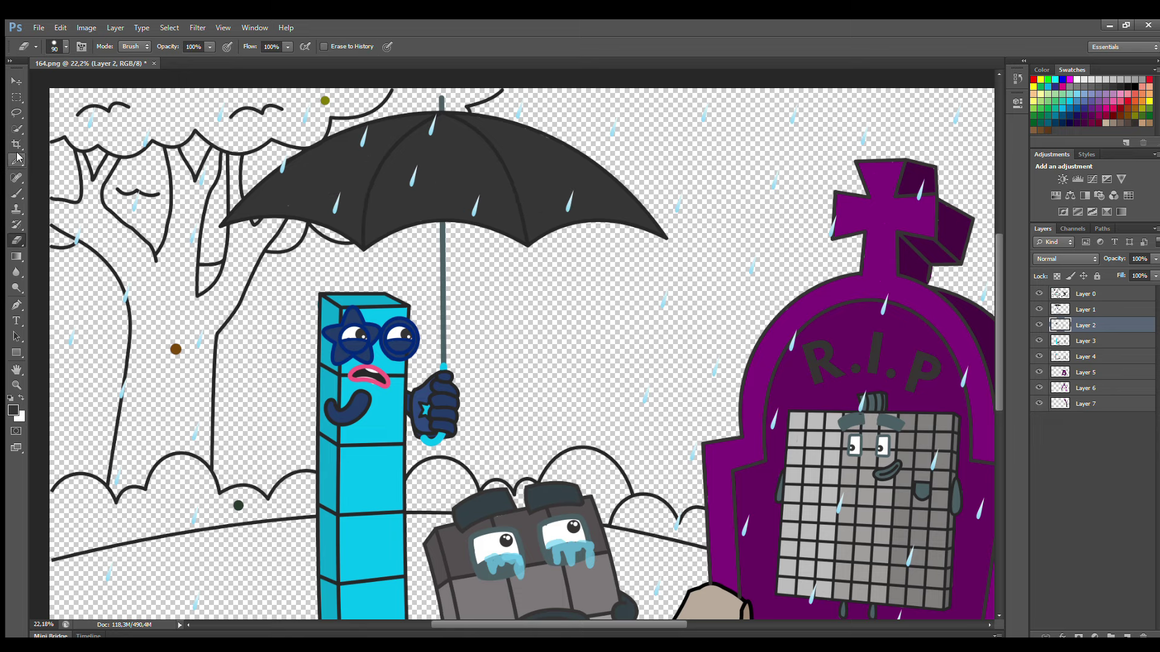
{"action": "left_click", "coordinate": [325, 101]}
{"action": "key", "text": "b"}
{"action": "mouse_move", "coordinate": [58, 128]}
{"action": "left_mouse_down"}
{"action": "mouse_move", "coordinate": [121, 149]}
{"action": "mouse_move", "coordinate": [208, 130]}
{"action": "mouse_move", "coordinate": [236, 145]}
{"action": "mouse_move", "coordinate": [324, 140]}
{"action": "mouse_move", "coordinate": [388, 97]}
{"action": "mouse_move", "coordinate": [77, 111]}
{"action": "mouse_move", "coordinate": [306, 125]}
{"action": "mouse_move", "coordinate": [116, 106]}
{"action": "mouse_move", "coordinate": [127, 130]}
{"action": "left_mouse_up"}
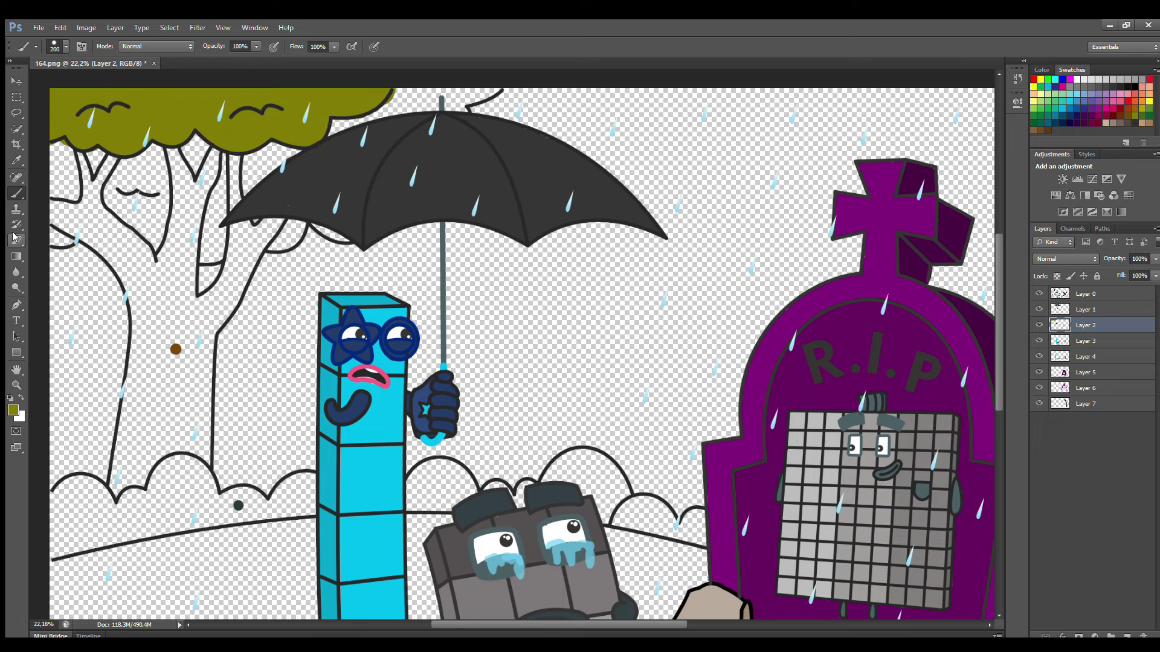
{"action": "key", "text": "e"}
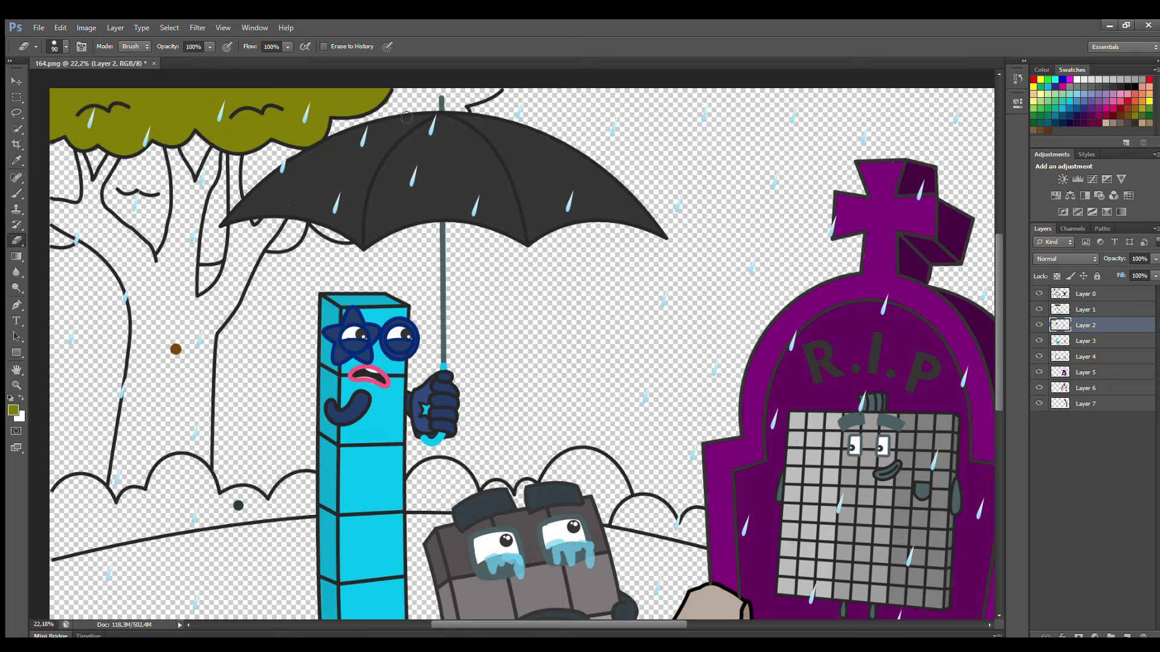
Step: Paint the tree's trunk and branches on Layer 3 with the brown sampled from the dot on the trunk
{"action": "left_click", "coordinate": [1085, 341]}
{"action": "key", "text": "b"}
{"action": "left_click", "coordinate": [176, 349], "text": "alt"}
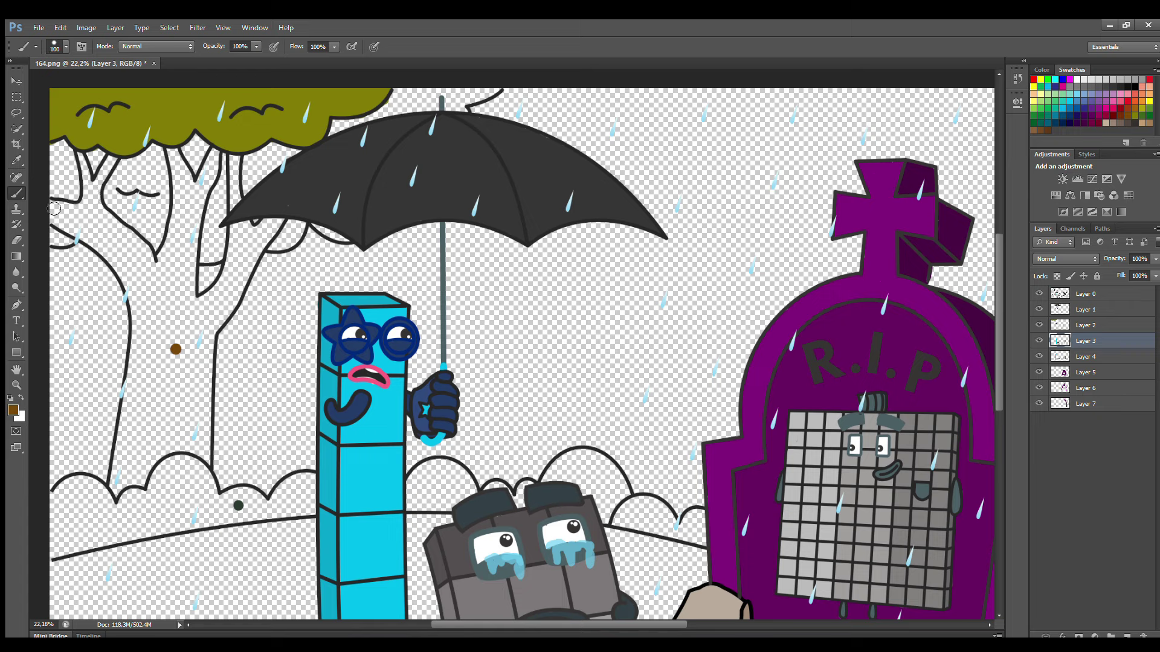
{"action": "mouse_move", "coordinate": [70, 212]}
{"action": "left_mouse_down"}
{"action": "mouse_move", "coordinate": [86, 166]}
{"action": "mouse_move", "coordinate": [96, 188]}
{"action": "mouse_move", "coordinate": [110, 162]}
{"action": "mouse_move", "coordinate": [104, 209]}
{"action": "mouse_move", "coordinate": [154, 258]}
{"action": "mouse_move", "coordinate": [176, 213]}
{"action": "mouse_move", "coordinate": [172, 152]}
{"action": "mouse_move", "coordinate": [200, 184]}
{"action": "mouse_move", "coordinate": [212, 161]}
{"action": "mouse_move", "coordinate": [195, 278]}
{"action": "mouse_move", "coordinate": [203, 300]}
{"action": "mouse_move", "coordinate": [230, 251]}
{"action": "mouse_move", "coordinate": [234, 158]}
{"action": "left_mouse_up"}
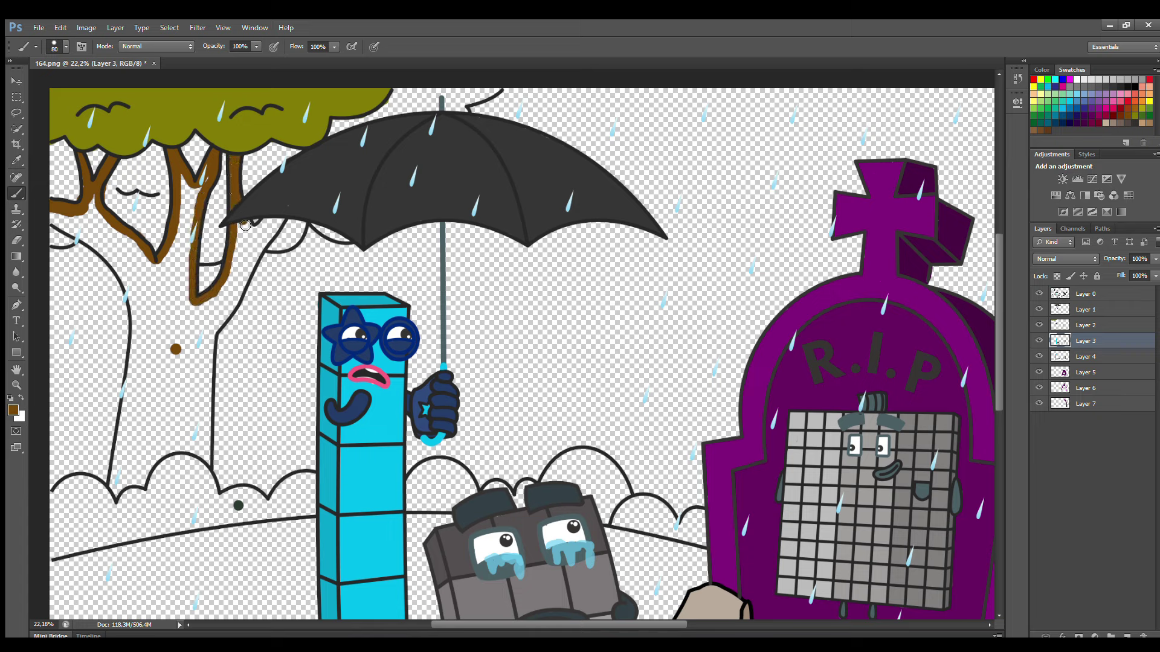
{"action": "mouse_move", "coordinate": [275, 232]}
{"action": "left_mouse_down"}
{"action": "mouse_move", "coordinate": [216, 330]}
{"action": "mouse_move", "coordinate": [223, 320]}
{"action": "mouse_move", "coordinate": [206, 451]}
{"action": "left_mouse_up"}
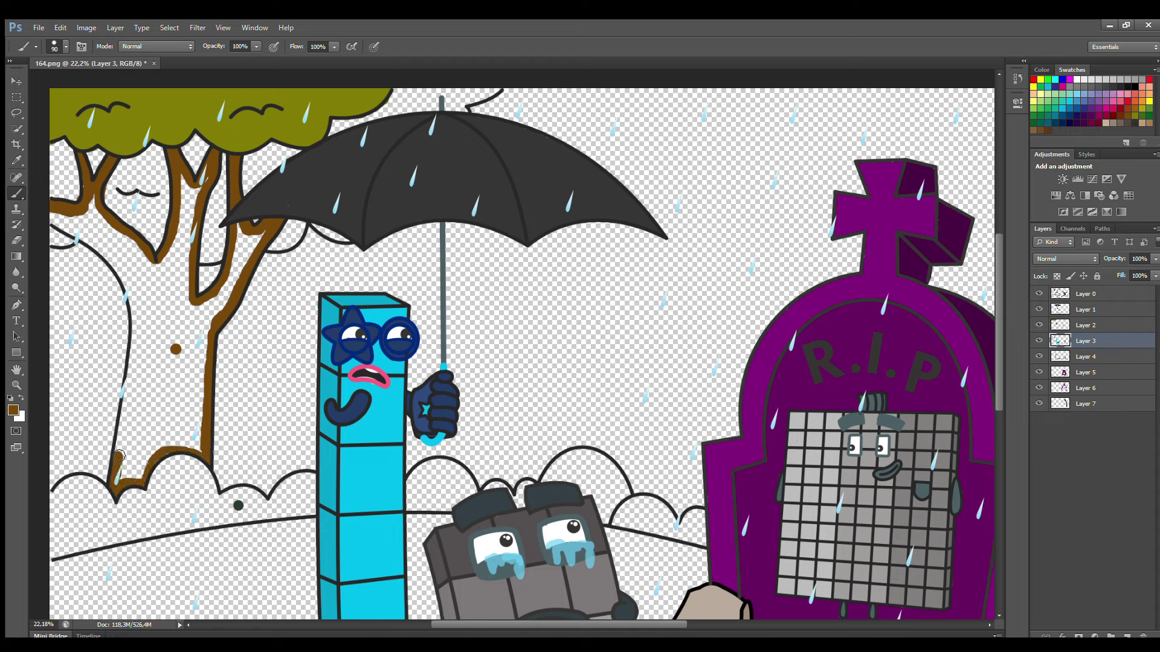
{"action": "mouse_move", "coordinate": [119, 456]}
{"action": "left_mouse_down"}
{"action": "mouse_move", "coordinate": [135, 301]}
{"action": "mouse_move", "coordinate": [106, 250]}
{"action": "mouse_move", "coordinate": [52, 220]}
{"action": "mouse_move", "coordinate": [117, 264]}
{"action": "mouse_move", "coordinate": [88, 226]}
{"action": "mouse_move", "coordinate": [92, 196]}
{"action": "mouse_move", "coordinate": [93, 218]}
{"action": "mouse_move", "coordinate": [73, 224]}
{"action": "mouse_move", "coordinate": [106, 252]}
{"action": "mouse_move", "coordinate": [98, 223]}
{"action": "mouse_move", "coordinate": [151, 266]}
{"action": "mouse_move", "coordinate": [181, 234]}
{"action": "mouse_move", "coordinate": [190, 196]}
{"action": "mouse_move", "coordinate": [203, 203]}
{"action": "mouse_move", "coordinate": [189, 290]}
{"action": "mouse_move", "coordinate": [220, 304]}
{"action": "mouse_move", "coordinate": [253, 244]}
{"action": "mouse_move", "coordinate": [251, 270]}
{"action": "mouse_move", "coordinate": [208, 322]}
{"action": "mouse_move", "coordinate": [180, 248]}
{"action": "mouse_move", "coordinate": [122, 253]}
{"action": "mouse_move", "coordinate": [157, 360]}
{"action": "mouse_move", "coordinate": [160, 293]}
{"action": "mouse_move", "coordinate": [205, 327]}
{"action": "mouse_move", "coordinate": [205, 447]}
{"action": "mouse_move", "coordinate": [186, 445]}
{"action": "mouse_move", "coordinate": [139, 482]}
{"action": "mouse_move", "coordinate": [163, 329]}
{"action": "mouse_move", "coordinate": [166, 406]}
{"action": "mouse_move", "coordinate": [188, 426]}
{"action": "mouse_move", "coordinate": [179, 397]}
{"action": "left_mouse_up"}
{"action": "key", "text": "]"}
{"action": "key", "text": "]"}
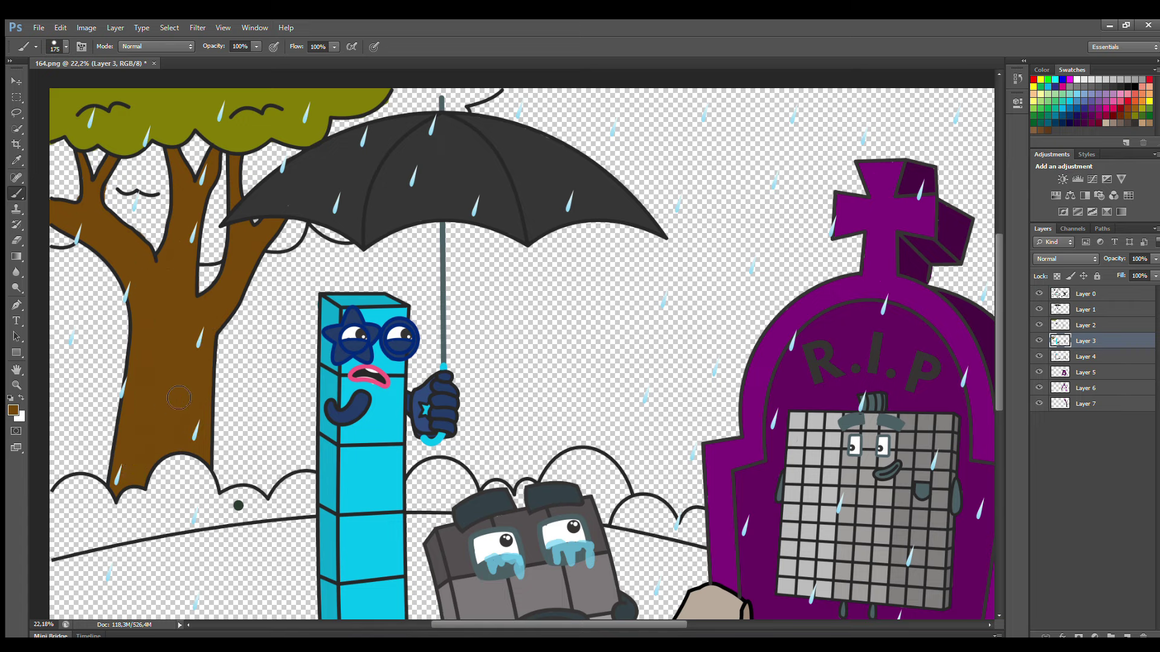
Step: Paint the shaded foliage behind the tree's branches on Layer 4 with a sampled dark olive green
{"action": "left_click", "coordinate": [1094, 357]}
{"action": "key", "text": "i"}
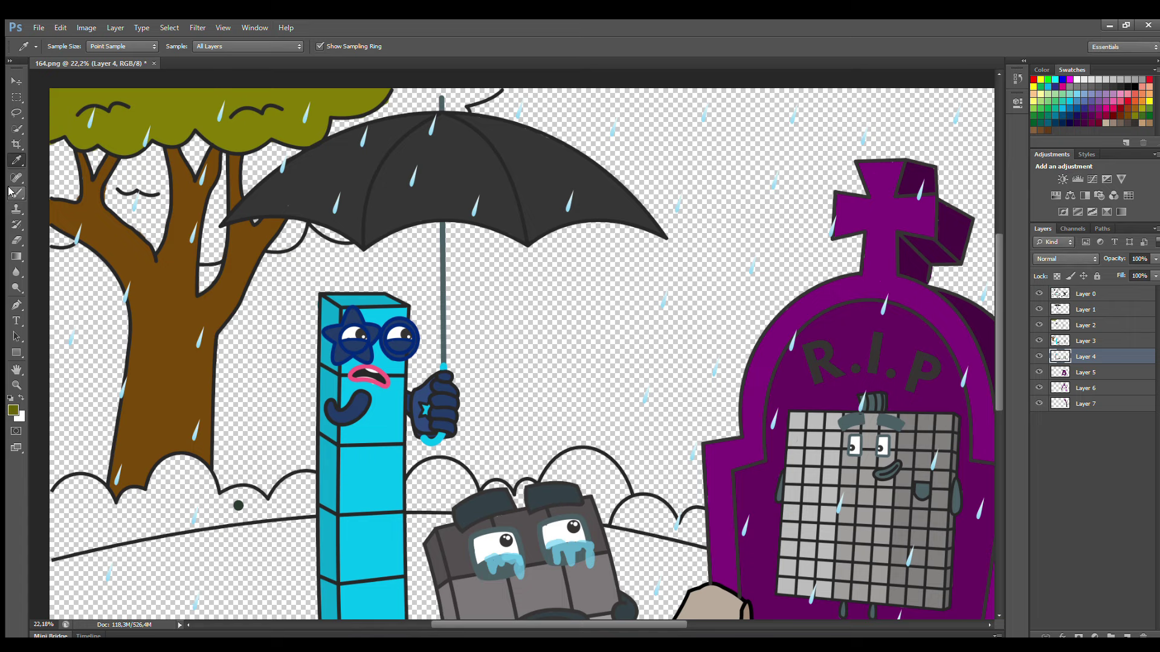
{"action": "key", "text": "b"}
{"action": "left_click", "coordinate": [66, 243]}
{"action": "mouse_move", "coordinate": [205, 259]}
{"action": "left_mouse_down"}
{"action": "mouse_move", "coordinate": [275, 248]}
{"action": "mouse_move", "coordinate": [321, 224]}
{"action": "mouse_move", "coordinate": [359, 231]}
{"action": "mouse_move", "coordinate": [470, 104]}
{"action": "mouse_move", "coordinate": [499, 90]}
{"action": "mouse_move", "coordinate": [395, 112]}
{"action": "mouse_move", "coordinate": [265, 162]}
{"action": "mouse_move", "coordinate": [136, 175]}
{"action": "mouse_move", "coordinate": [116, 218]}
{"action": "mouse_move", "coordinate": [78, 157]}
{"action": "mouse_move", "coordinate": [61, 193]}
{"action": "left_mouse_up"}
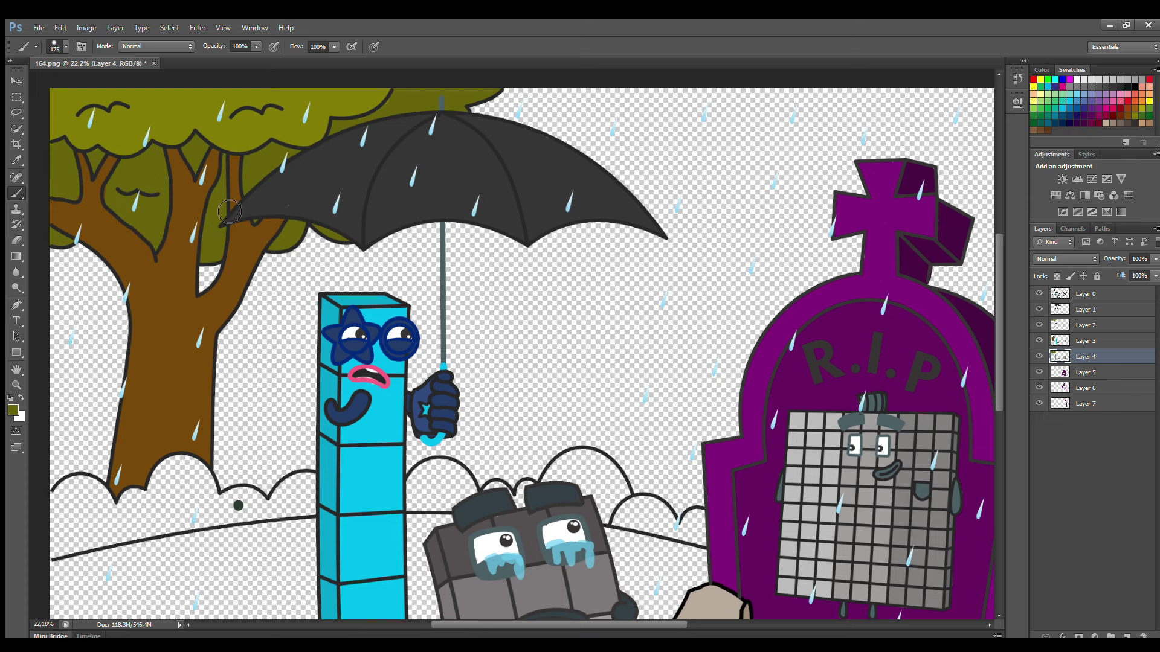
Step: Add Layer 8, sample the brown for the ground, and erase the brown colour dot from Layer 0
{"action": "scroll", "coordinate": [229, 209], "scroll_direction": "down", "scroll_amount": 1}
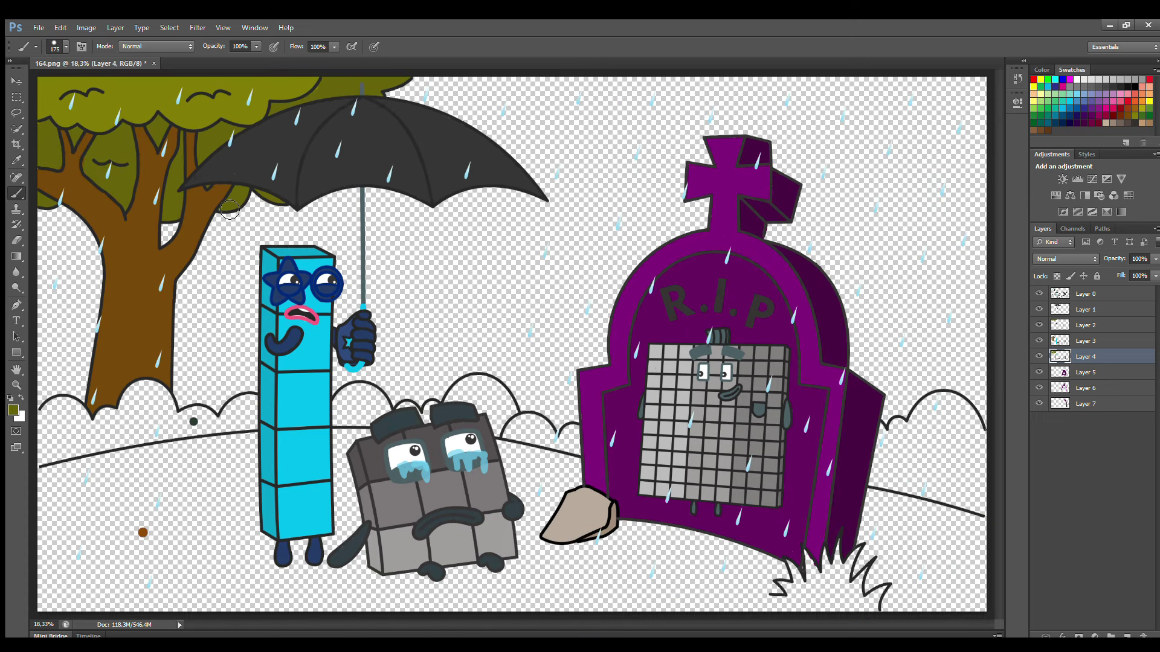
{"action": "left_click", "coordinate": [1087, 406]}
{"action": "key", "text": "ctrl+shift+alt+n"}
{"action": "key", "text": "i"}
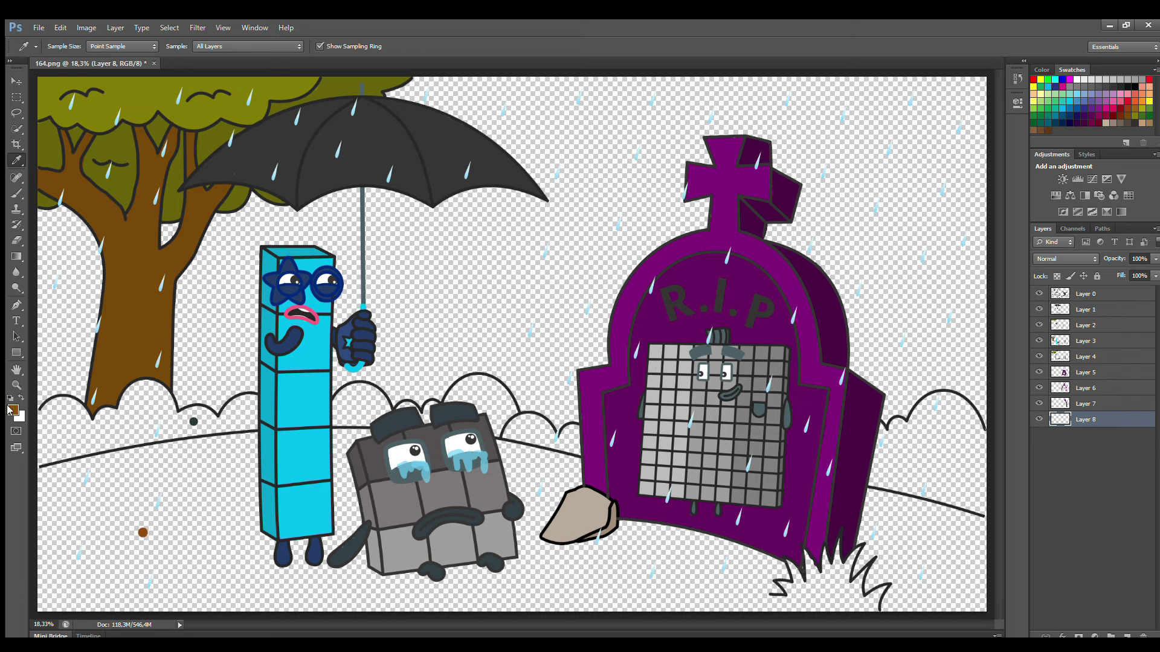
{"action": "left_click", "coordinate": [1089, 295]}
{"action": "left_click", "coordinate": [1081, 418]}
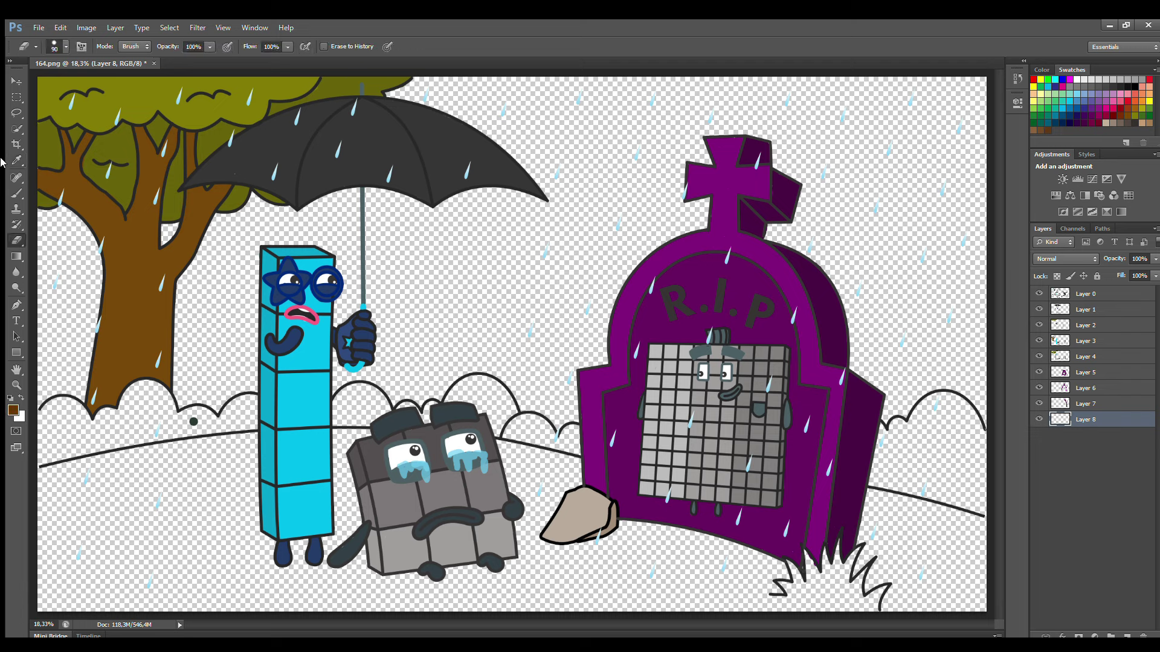
{"action": "key", "text": "b"}
Step: Paint the whole ground on Layer 8 with the sampled brown, enlarging the brush to 400 for the open areas
{"action": "mouse_move", "coordinate": [50, 483]}
{"action": "left_mouse_down"}
{"action": "mouse_move", "coordinate": [337, 443]}
{"action": "mouse_move", "coordinate": [568, 467]}
{"action": "mouse_move", "coordinate": [511, 459]}
{"action": "left_mouse_up"}
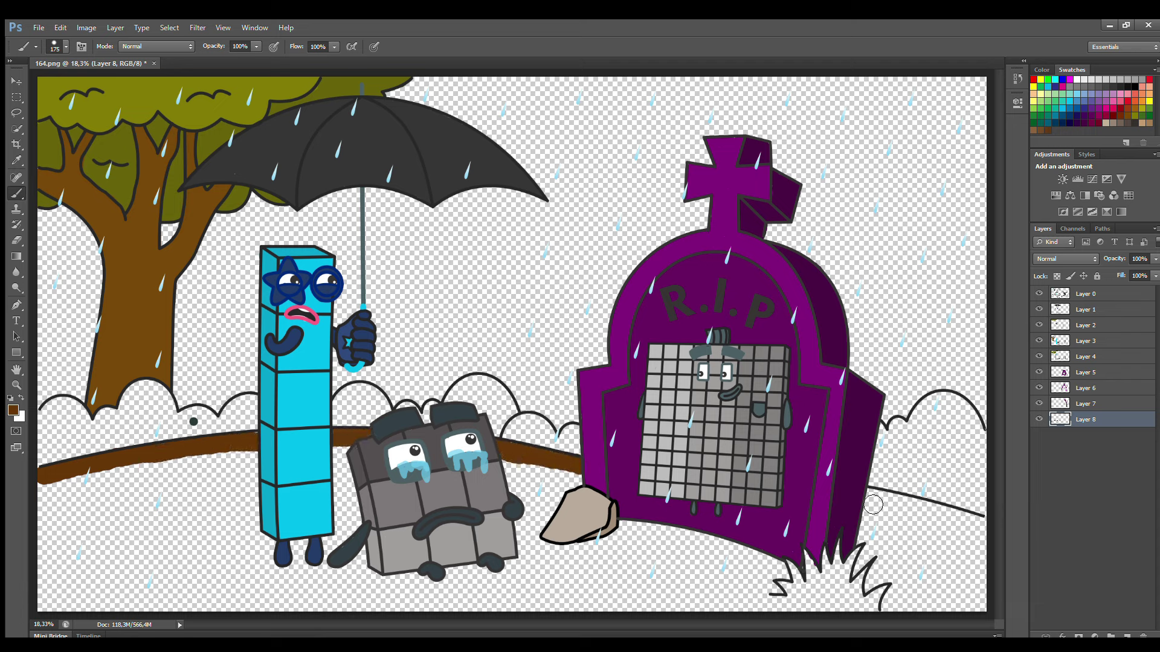
{"action": "mouse_move", "coordinate": [873, 504]}
{"action": "left_mouse_down"}
{"action": "mouse_move", "coordinate": [981, 532]}
{"action": "mouse_move", "coordinate": [867, 553]}
{"action": "mouse_move", "coordinate": [991, 610]}
{"action": "mouse_move", "coordinate": [399, 477]}
{"action": "mouse_move", "coordinate": [48, 523]}
{"action": "mouse_move", "coordinate": [182, 543]}
{"action": "mouse_move", "coordinate": [791, 586]}
{"action": "mouse_move", "coordinate": [329, 615]}
{"action": "mouse_move", "coordinate": [878, 547]}
{"action": "left_mouse_up"}
{"action": "key", "text": "bracketright"}
{"action": "key", "text": "bracketright"}
{"action": "key", "text": "bracketright"}
{"action": "key", "text": "bracketright"}
Step: Shade the ground beneath the tombstone and the characters with a darker brown, blending it with an 800 brush
{"action": "key", "text": "i"}
{"action": "key", "text": "b"}
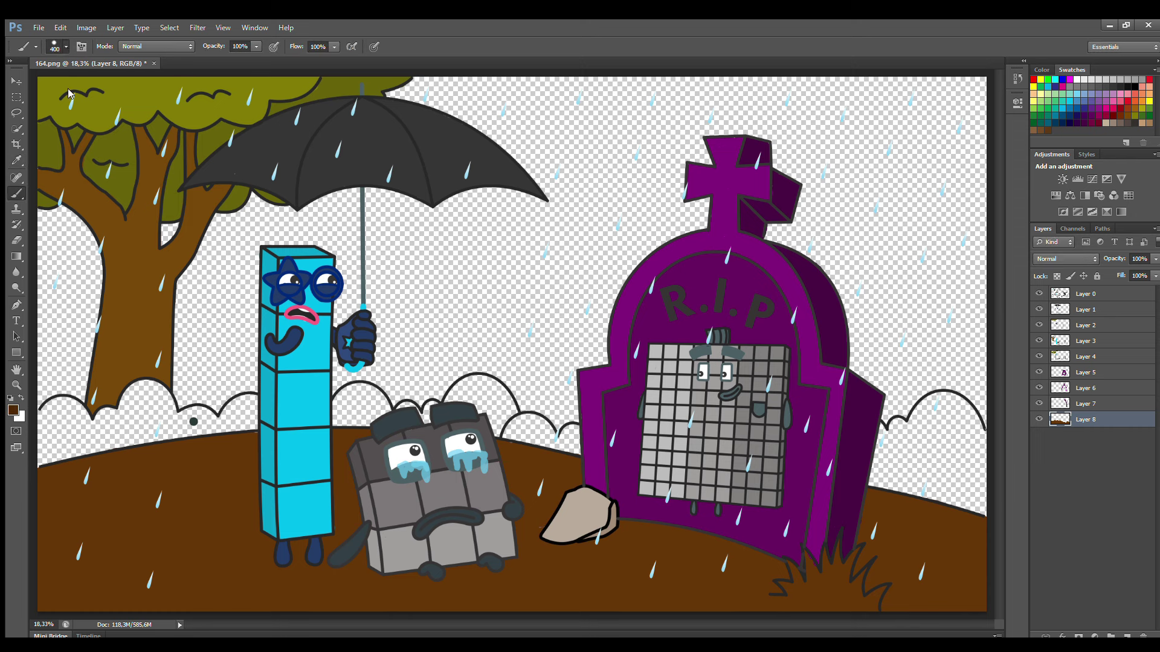
{"action": "mouse_move", "coordinate": [604, 514]}
{"action": "left_mouse_down"}
{"action": "mouse_move", "coordinate": [550, 555]}
{"action": "mouse_move", "coordinate": [842, 571]}
{"action": "mouse_move", "coordinate": [894, 526]}
{"action": "mouse_move", "coordinate": [686, 549]}
{"action": "mouse_move", "coordinate": [565, 513]}
{"action": "left_mouse_up"}
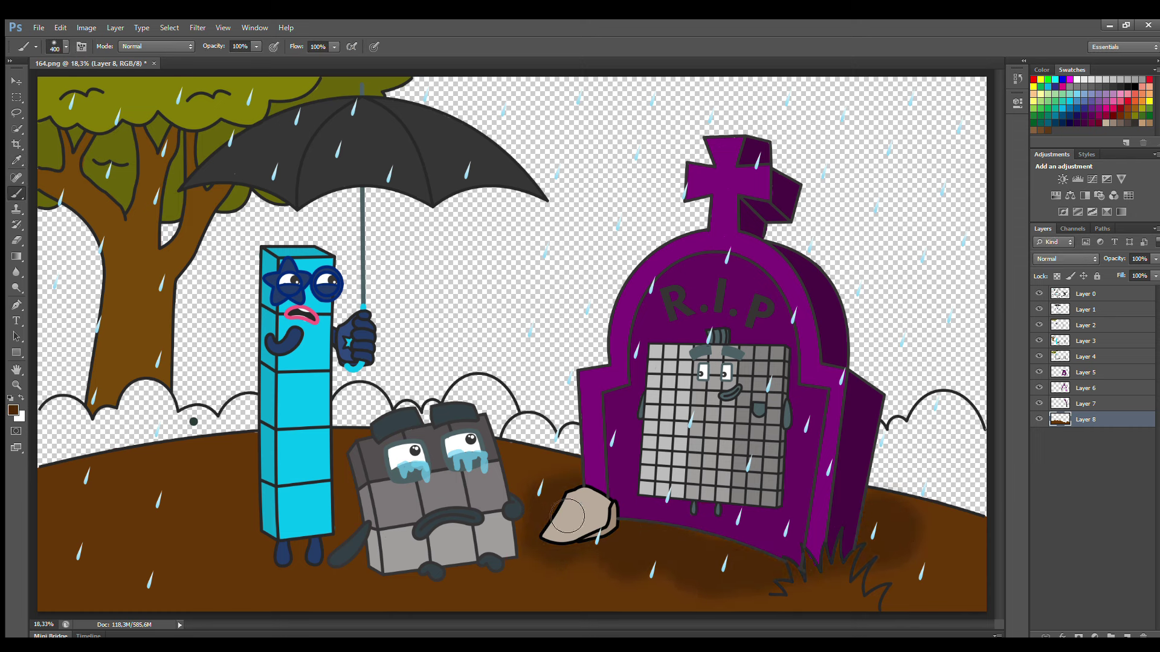
{"action": "mouse_move", "coordinate": [289, 568]}
{"action": "left_mouse_down"}
{"action": "mouse_move", "coordinate": [401, 584]}
{"action": "mouse_move", "coordinate": [541, 533]}
{"action": "left_mouse_up"}
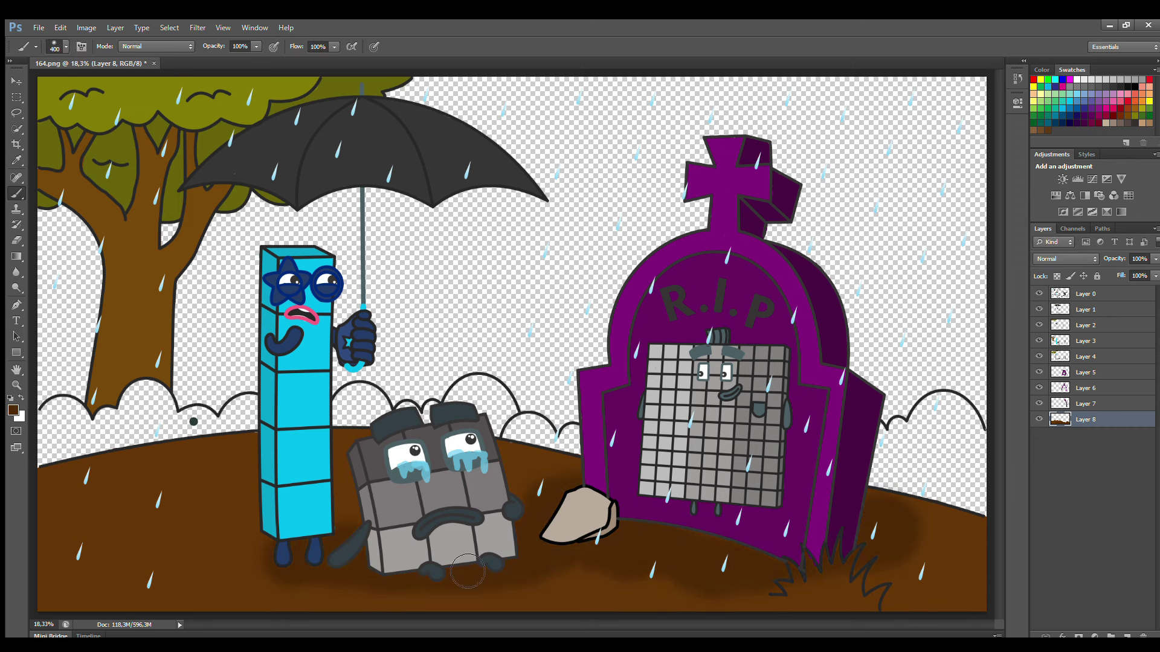
{"action": "left_click_drag", "start_coordinate": [254, 553], "coordinate": [242, 574]}
{"action": "key", "text": "i"}
{"action": "key", "text": "b"}
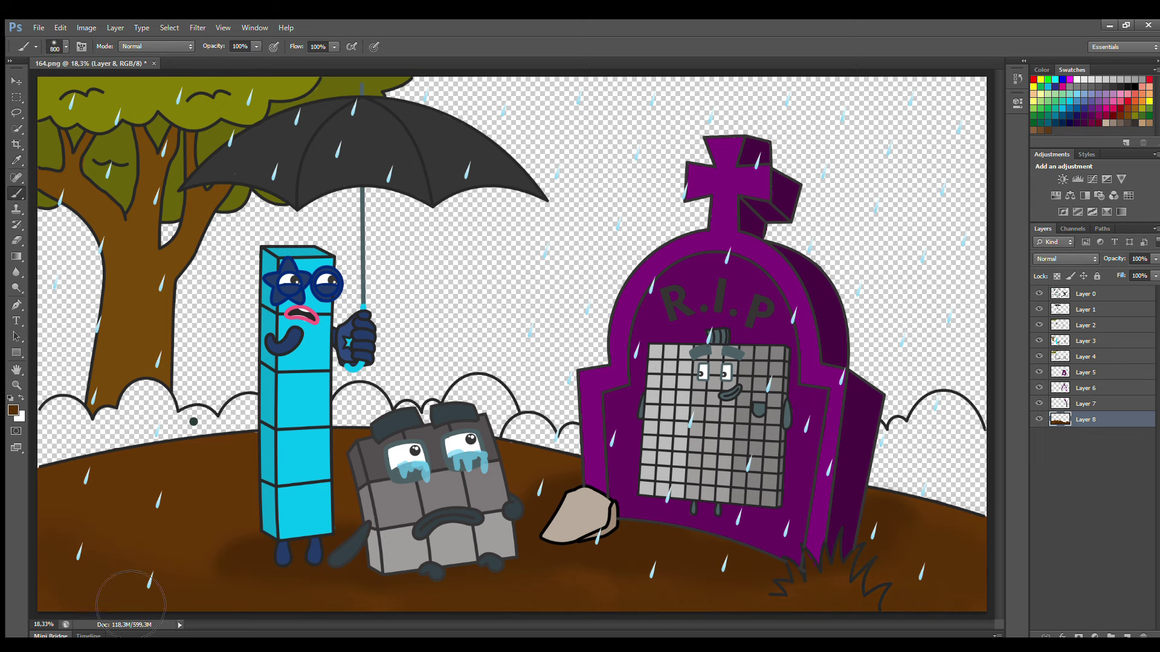
Step: Paint the grass tuft at the tombstone's base green on Layer 8 with a small brush of 90 to 125
{"action": "left_click", "coordinate": [1150, 120]}
{"action": "key", "text": "bracketleft"}
{"action": "key", "text": "bracketleft"}
{"action": "key", "text": "bracketleft"}
{"action": "key", "text": "bracketleft"}
{"action": "key", "text": "bracketleft"}
{"action": "key", "text": "bracketleft"}
{"action": "key", "text": "bracketleft"}
{"action": "key", "text": "bracketleft"}
{"action": "mouse_move", "coordinate": [793, 596]}
{"action": "left_mouse_down"}
{"action": "mouse_move", "coordinate": [747, 613]}
{"action": "mouse_move", "coordinate": [801, 585]}
{"action": "left_mouse_up"}
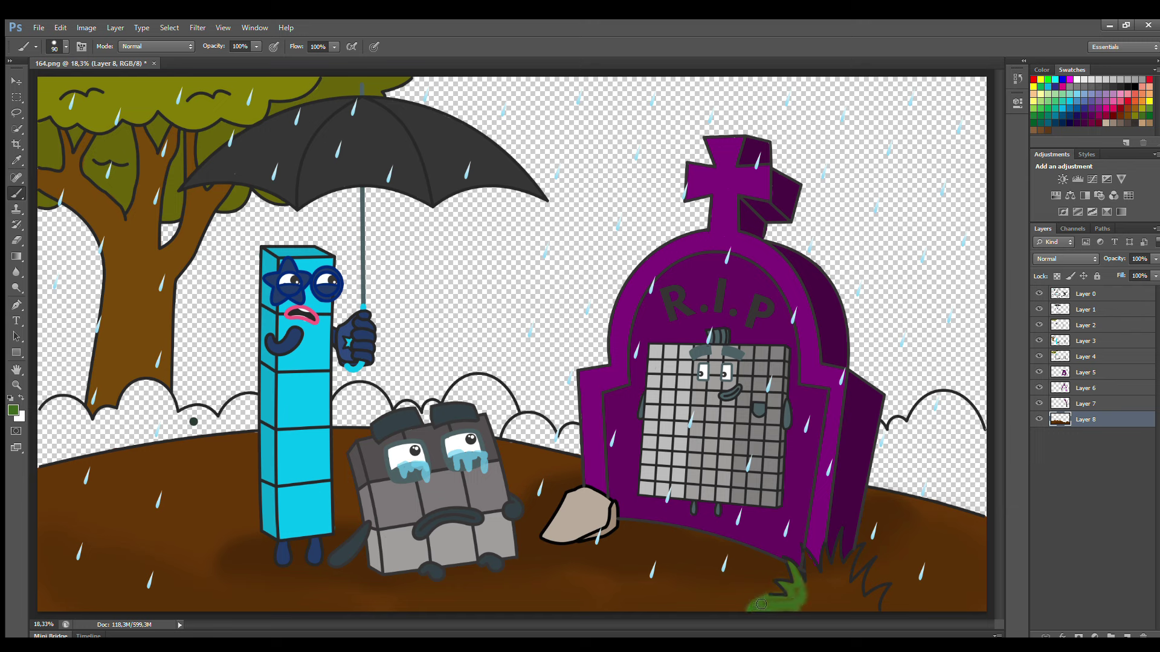
{"action": "mouse_move", "coordinate": [826, 566]}
{"action": "left_mouse_down"}
{"action": "mouse_move", "coordinate": [855, 551]}
{"action": "mouse_move", "coordinate": [861, 594]}
{"action": "mouse_move", "coordinate": [875, 600]}
{"action": "mouse_move", "coordinate": [850, 610]}
{"action": "mouse_move", "coordinate": [867, 612]}
{"action": "mouse_move", "coordinate": [834, 589]}
{"action": "left_mouse_up"}
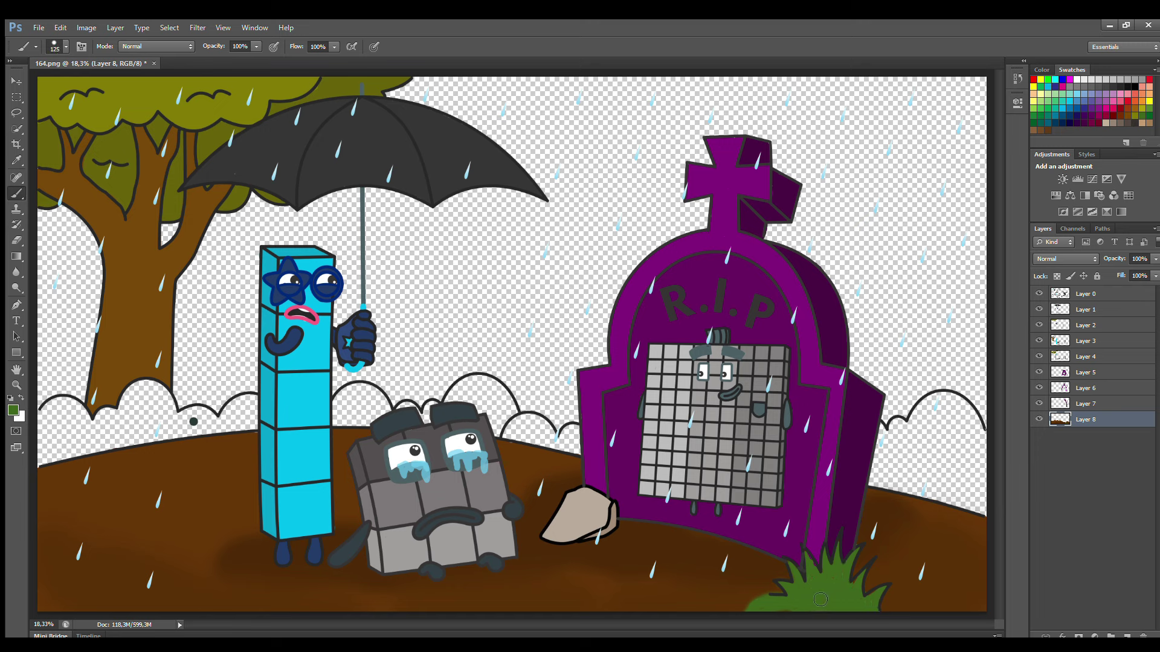
Step: Add Layer 9 and paint the nearer bushes behind the characters with the dark green sampled from its colour dot
{"action": "left_click", "coordinate": [1127, 635]}
{"action": "left_click", "coordinate": [194, 422], "text": "alt"}
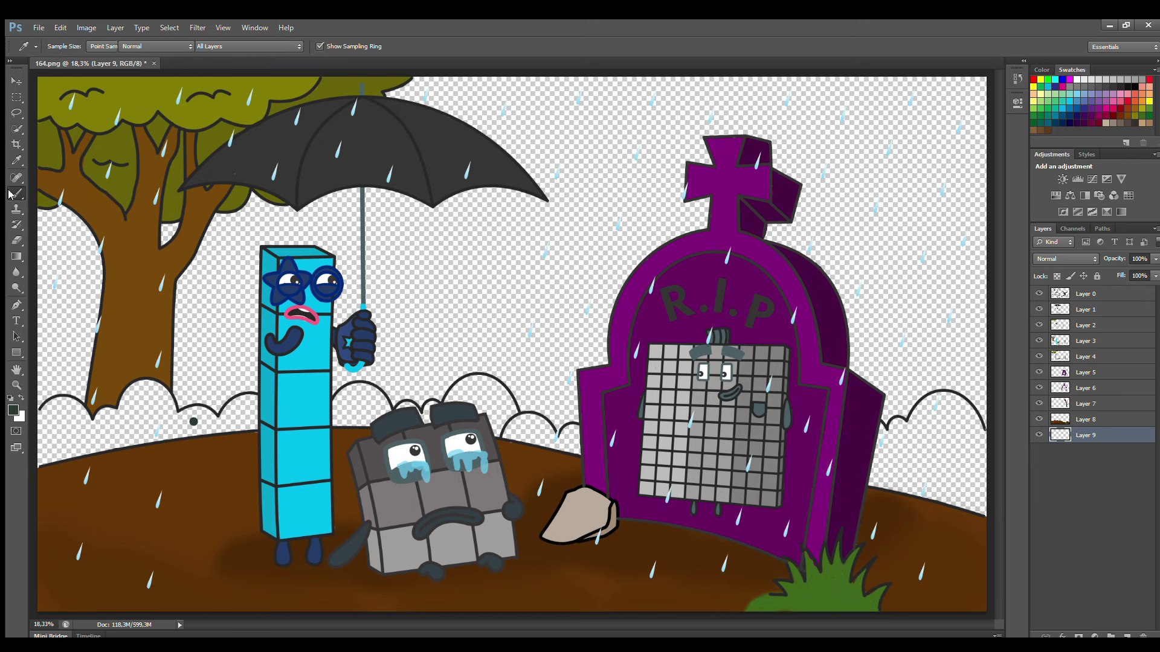
{"action": "mouse_move", "coordinate": [43, 418]}
{"action": "left_mouse_down"}
{"action": "mouse_move", "coordinate": [100, 426]}
{"action": "mouse_move", "coordinate": [139, 390]}
{"action": "mouse_move", "coordinate": [161, 392]}
{"action": "mouse_move", "coordinate": [176, 420]}
{"action": "mouse_move", "coordinate": [147, 388]}
{"action": "mouse_move", "coordinate": [181, 421]}
{"action": "mouse_move", "coordinate": [226, 423]}
{"action": "mouse_move", "coordinate": [259, 399]}
{"action": "left_mouse_up"}
{"action": "mouse_move", "coordinate": [335, 411]}
{"action": "left_mouse_down"}
{"action": "mouse_move", "coordinate": [375, 393]}
{"action": "mouse_move", "coordinate": [405, 412]}
{"action": "mouse_move", "coordinate": [466, 382]}
{"action": "mouse_move", "coordinate": [512, 407]}
{"action": "mouse_move", "coordinate": [496, 442]}
{"action": "mouse_move", "coordinate": [477, 406]}
{"action": "mouse_move", "coordinate": [193, 431]}
{"action": "mouse_move", "coordinate": [129, 417]}
{"action": "mouse_move", "coordinate": [54, 441]}
{"action": "mouse_move", "coordinate": [63, 435]}
{"action": "left_mouse_up"}
{"action": "key", "text": "bracketright"}
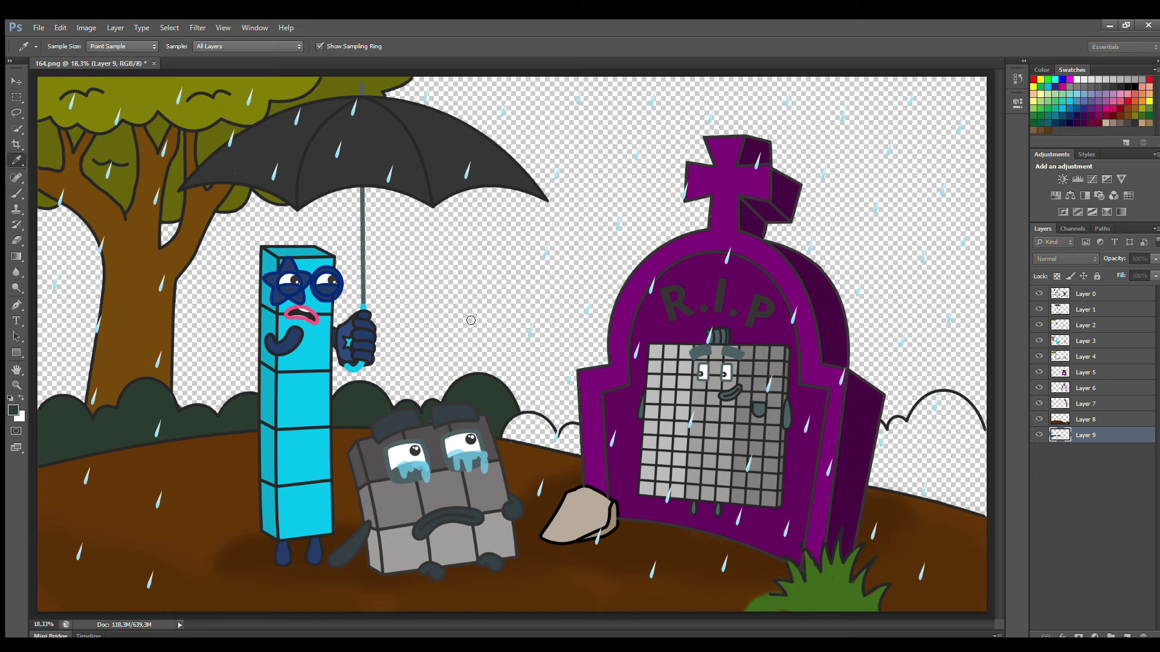
Step: Add Layer 10 and paint the bushes on both sides of the tombstone a darker green, enlarging the brush to 400
{"action": "key", "text": "ctrl+shift+alt+n"}
{"action": "mouse_move", "coordinate": [518, 437]}
{"action": "left_mouse_down"}
{"action": "mouse_move", "coordinate": [583, 444]}
{"action": "mouse_move", "coordinate": [532, 440]}
{"action": "left_mouse_up"}
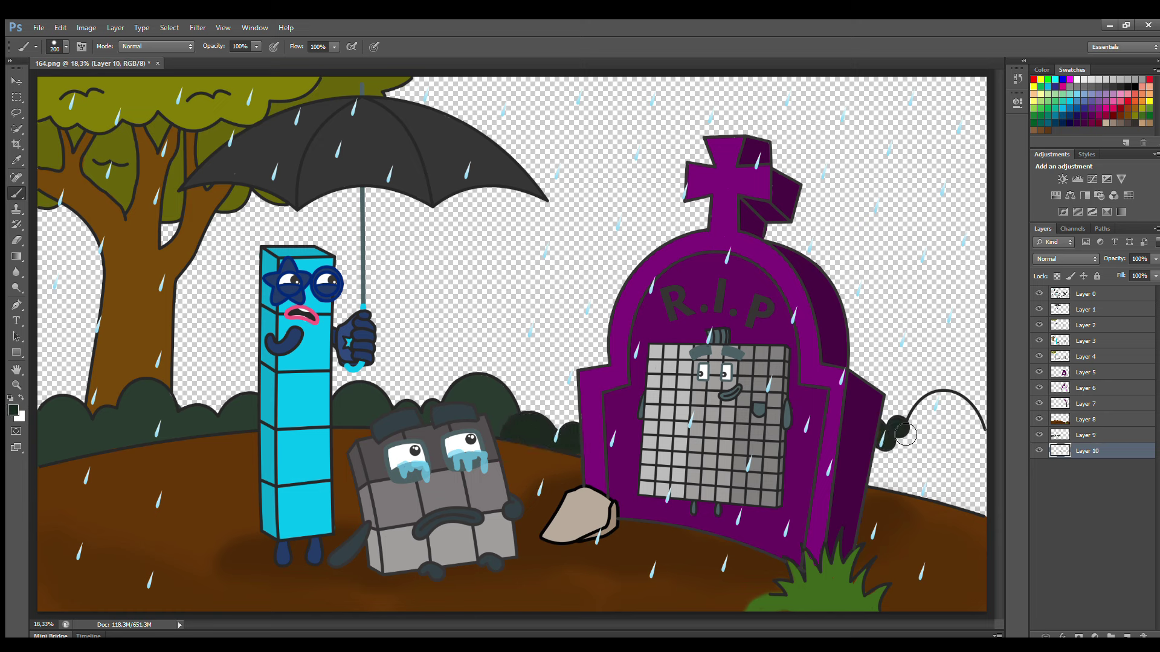
{"action": "key", "text": "bracketright"}
{"action": "key", "text": "bracketright"}
{"action": "key", "text": "bracketright"}
{"action": "mouse_move", "coordinate": [975, 426]}
{"action": "left_mouse_down"}
{"action": "mouse_move", "coordinate": [953, 471]}
{"action": "mouse_move", "coordinate": [924, 480]}
{"action": "left_mouse_up"}
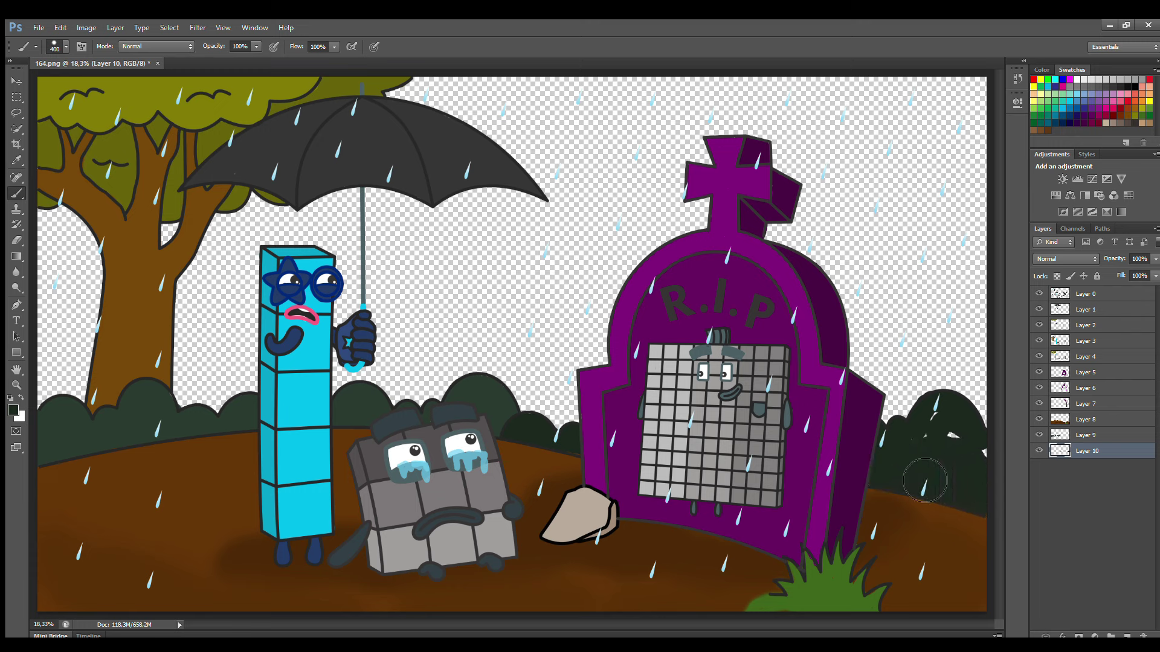
Step: Add Layer 11 and paint a soft dark purple haze along the horizon behind the bushes with an 800 brush
{"action": "key", "text": "ctrl+shift+alt+n"}
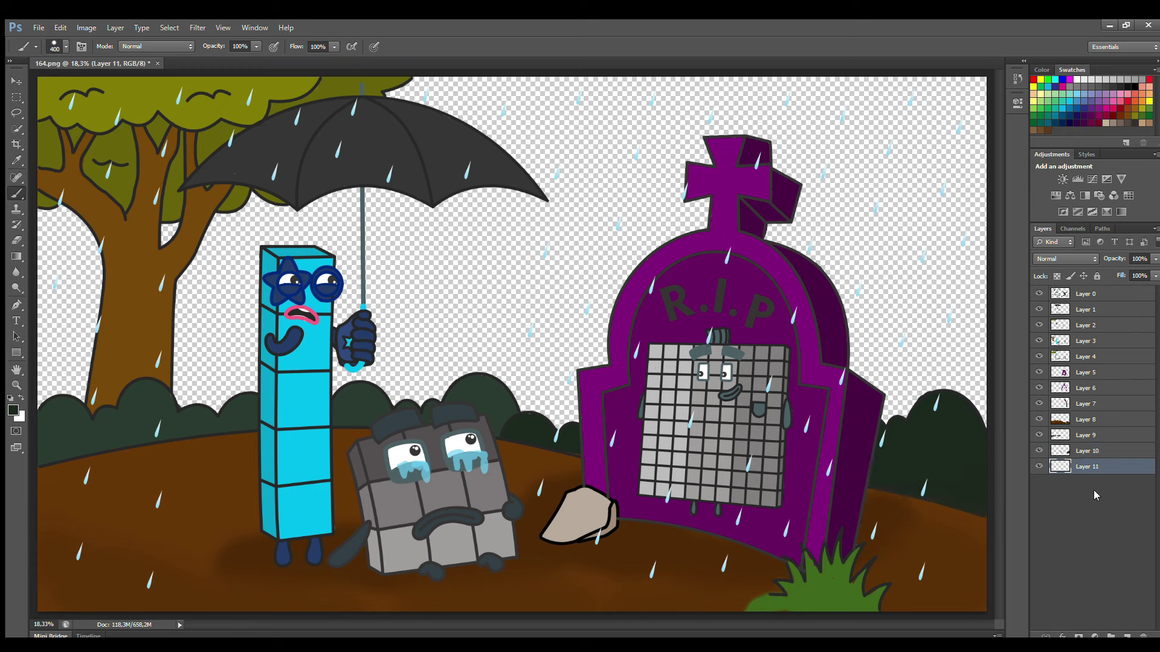
{"action": "key", "text": "i"}
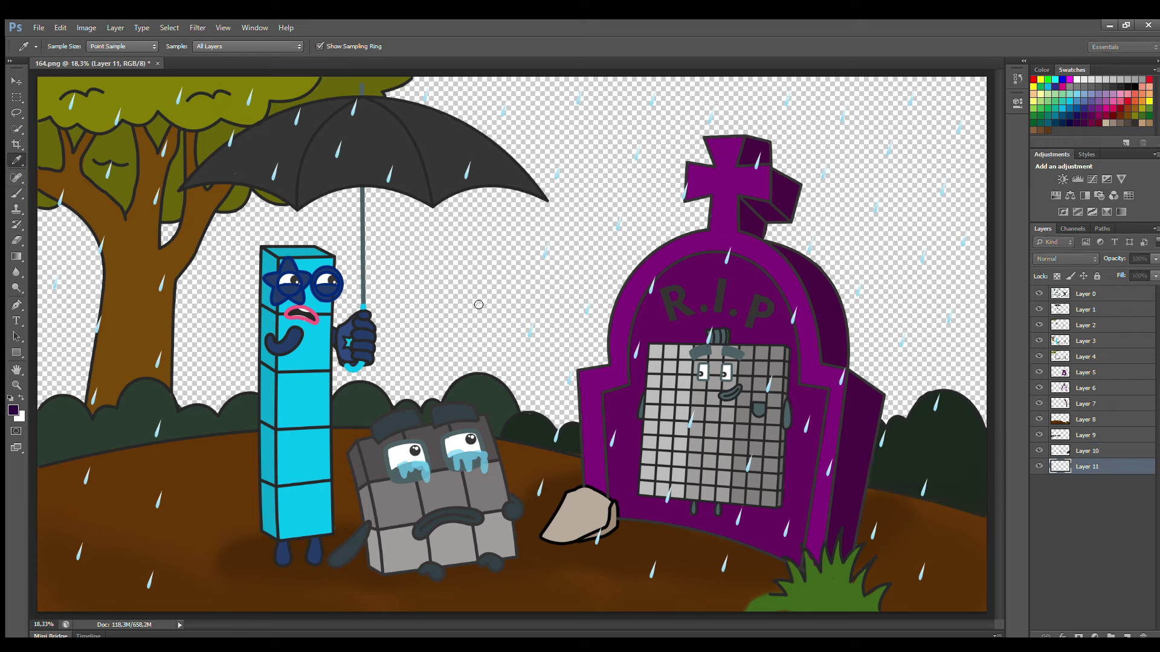
{"action": "key", "text": "b"}
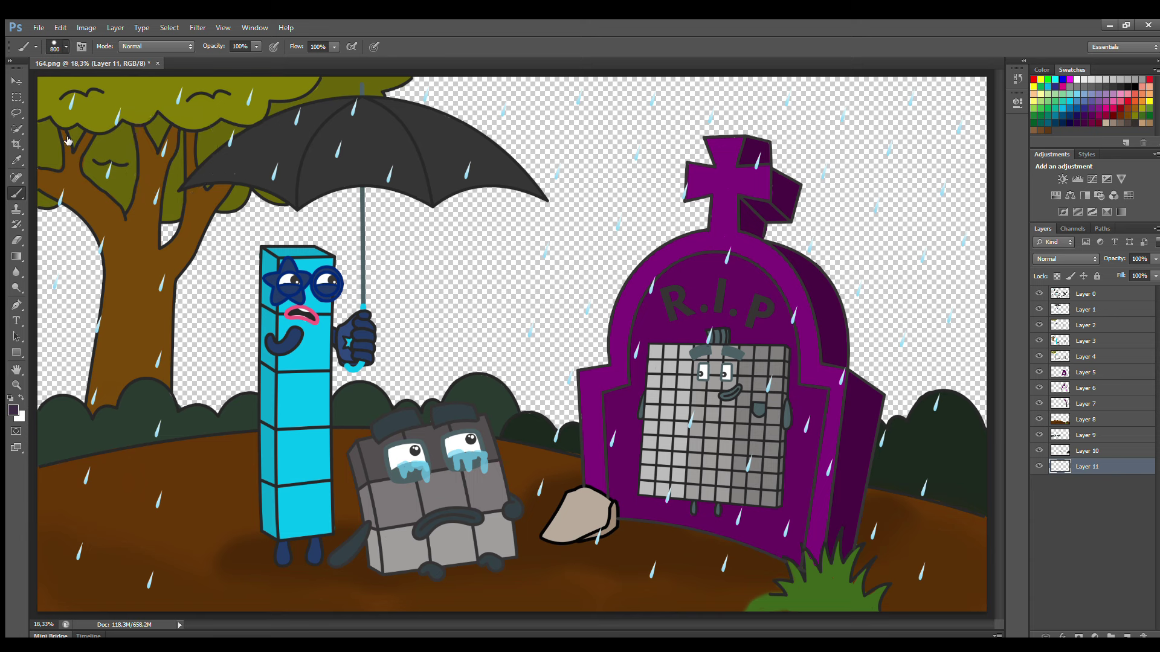
{"action": "mouse_move", "coordinate": [76, 423]}
{"action": "left_mouse_down"}
{"action": "mouse_move", "coordinate": [423, 384]}
{"action": "mouse_move", "coordinate": [869, 374]}
{"action": "mouse_move", "coordinate": [991, 386]}
{"action": "left_mouse_up"}
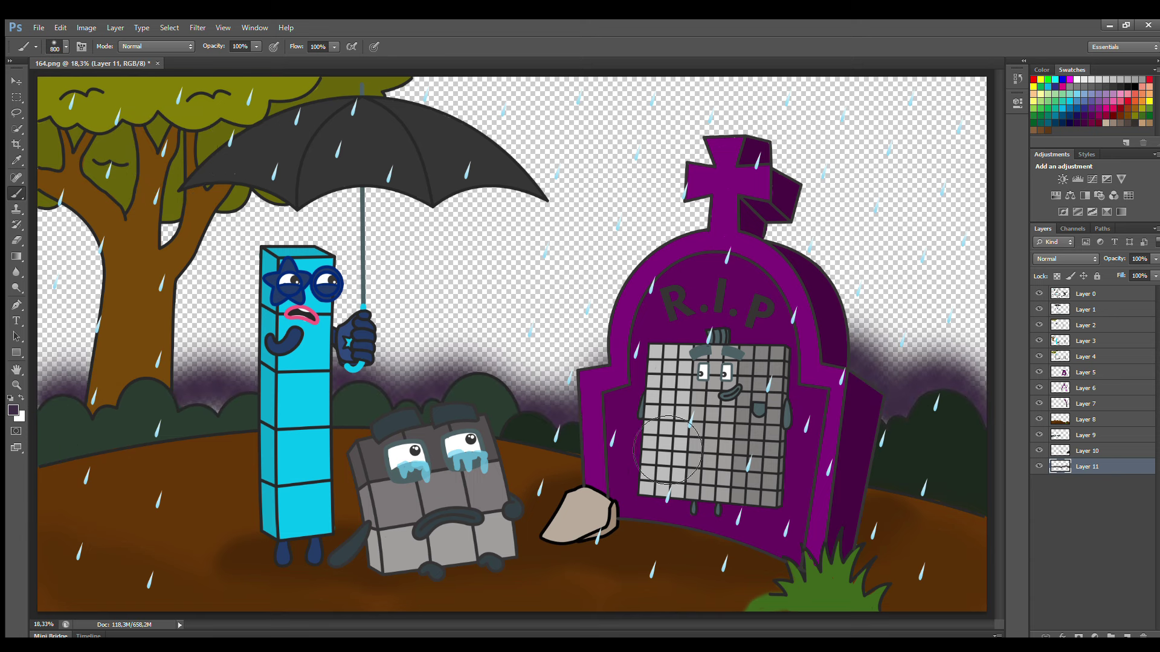
Step: Add Layer 12 and paint soft dark blue bands across the night sky
{"action": "left_click", "coordinate": [1125, 635]}
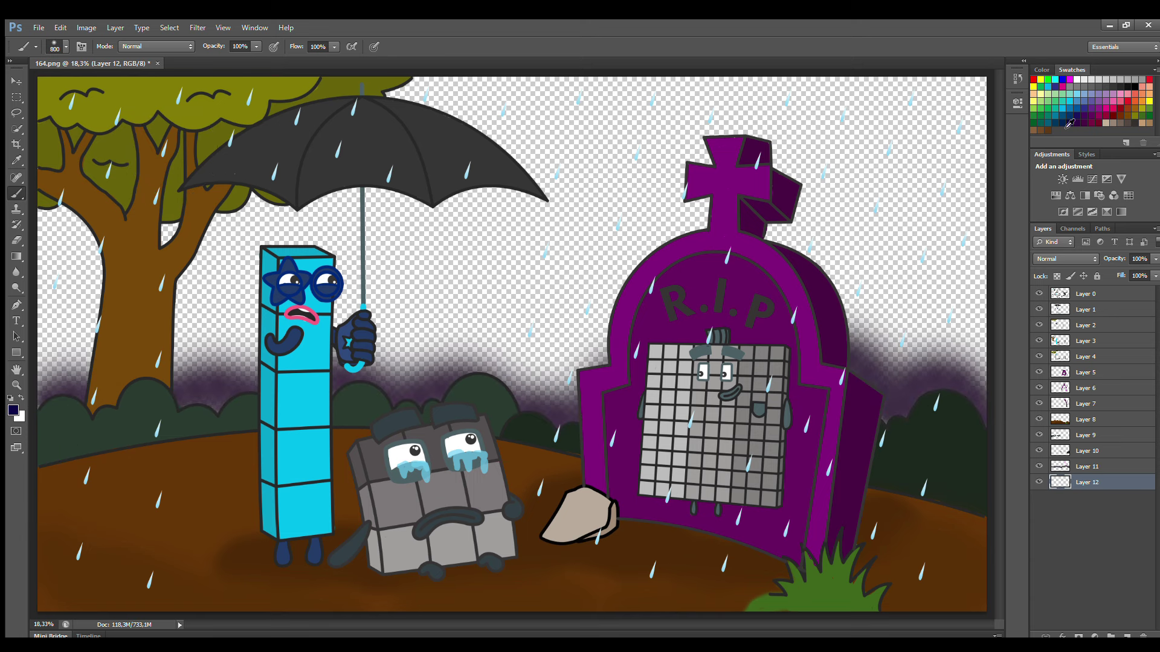
{"action": "key", "text": "i"}
{"action": "key", "text": "b"}
{"action": "mouse_move", "coordinate": [423, 115]}
{"action": "left_mouse_down"}
{"action": "mouse_move", "coordinate": [901, 175]}
{"action": "mouse_move", "coordinate": [459, 277]}
{"action": "mouse_move", "coordinate": [628, 362]}
{"action": "mouse_move", "coordinate": [604, 139]}
{"action": "mouse_move", "coordinate": [67, 339]}
{"action": "left_mouse_up"}
Step: Add Layer 13 and fill the remaining gaps in the sky with very dark purple, using a brush of 1000
{"action": "left_click", "coordinate": [1126, 635]}
{"action": "left_click_drag", "start_coordinate": [1096, 524], "coordinate": [1097, 520]}
{"action": "key", "text": "i"}
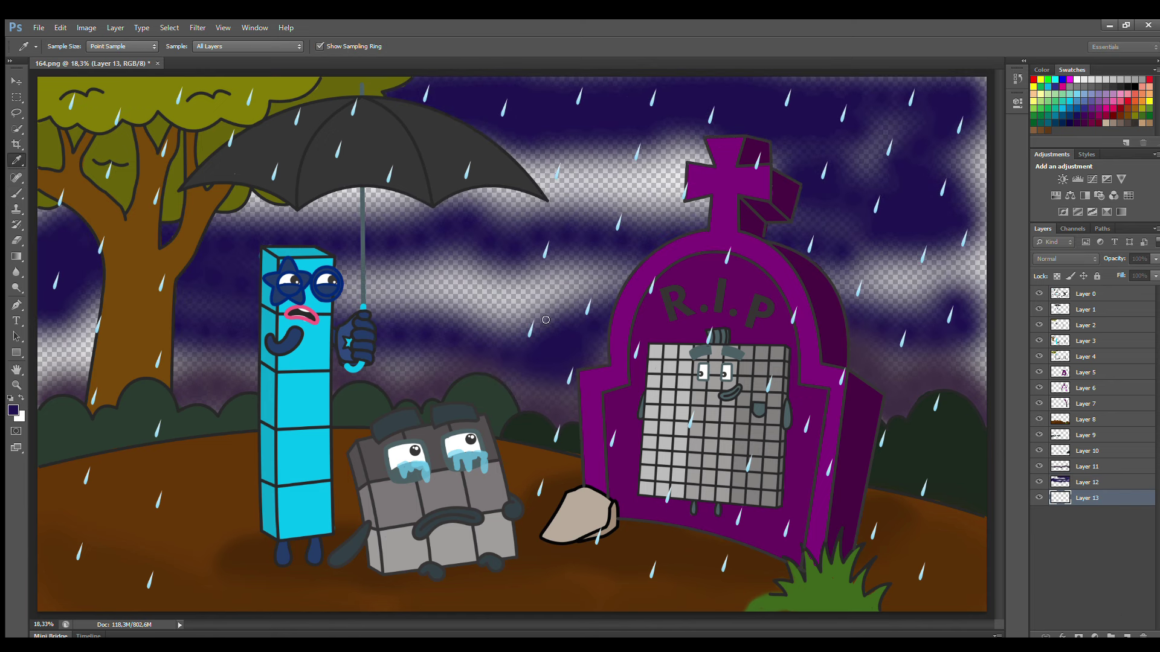
{"action": "left_click", "coordinate": [680, 178]}
{"action": "key", "text": "b"}
{"action": "mouse_move", "coordinate": [679, 178]}
{"action": "left_mouse_down"}
{"action": "mouse_move", "coordinate": [459, 169]}
{"action": "mouse_move", "coordinate": [942, 157]}
{"action": "mouse_move", "coordinate": [387, 260]}
{"action": "mouse_move", "coordinate": [958, 281]}
{"action": "mouse_move", "coordinate": [501, 380]}
{"action": "mouse_move", "coordinate": [72, 326]}
{"action": "mouse_move", "coordinate": [199, 411]}
{"action": "left_mouse_up"}
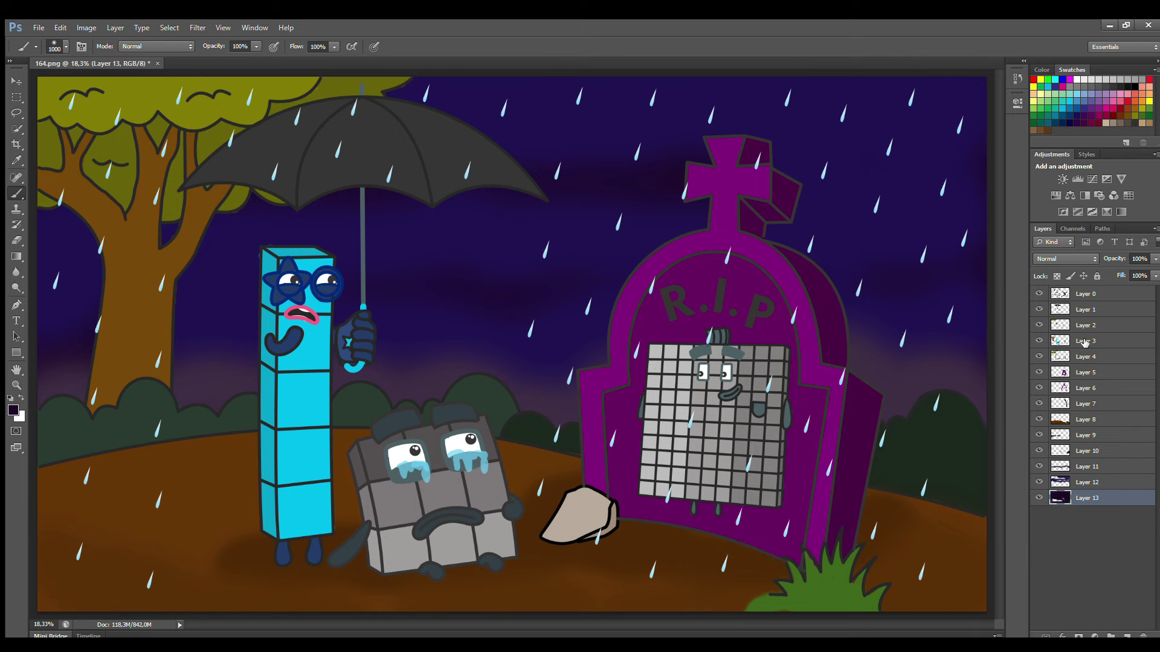
Step: Select Layer 4 and switch to the Eraser to clean up the shaded foliage
{"action": "left_click", "coordinate": [1085, 357]}
{"action": "left_click", "coordinate": [17, 240]}
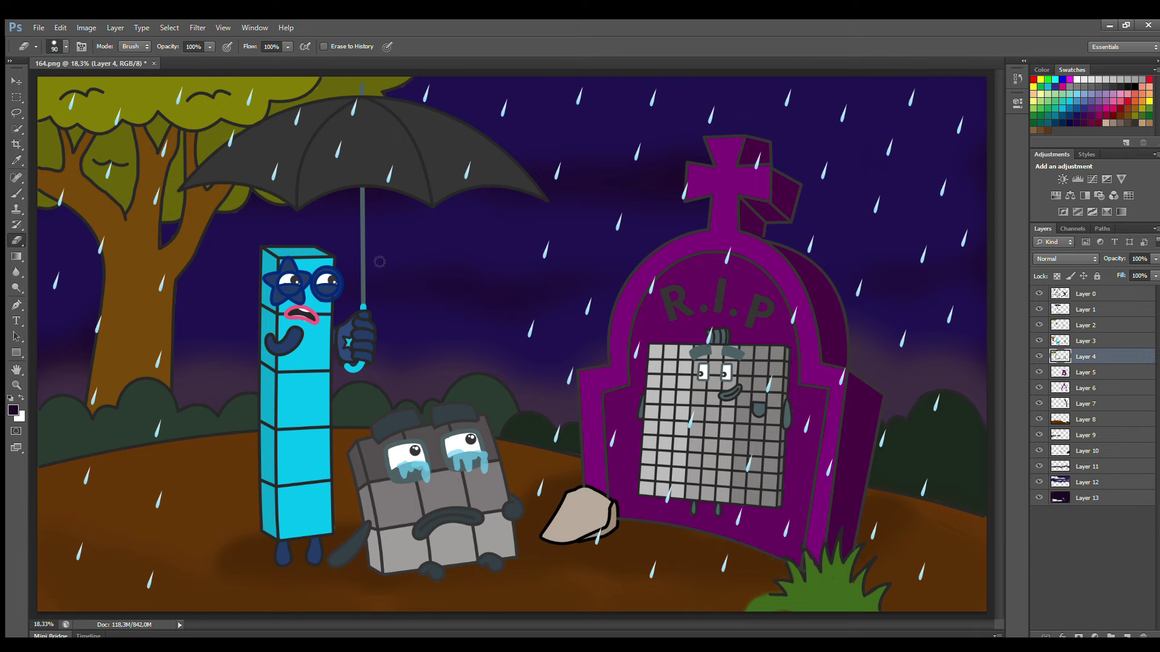